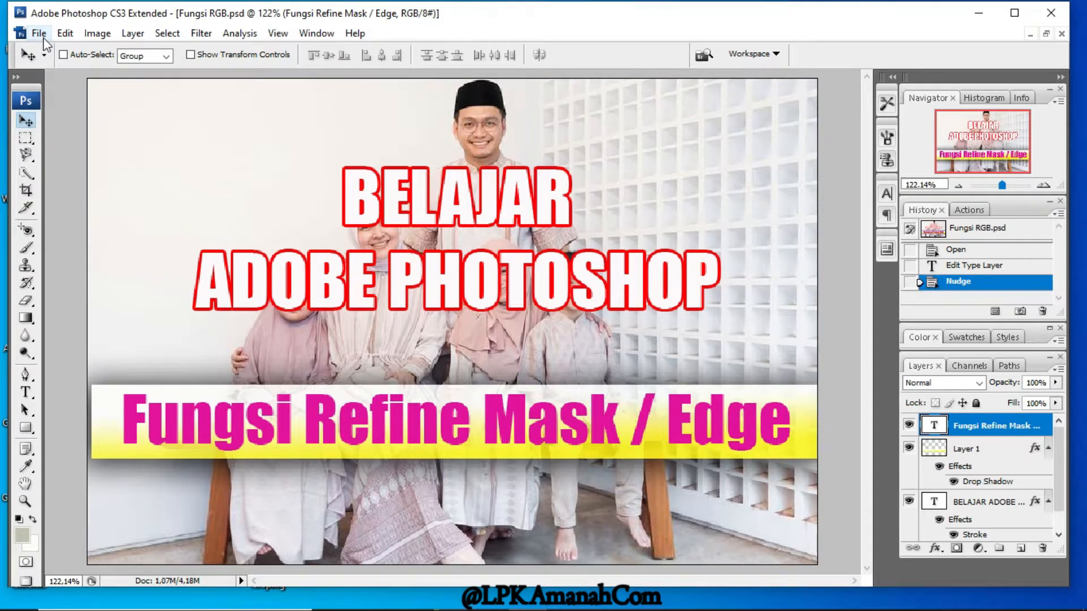
Open the photo "image 8" from the Objek Croping folder.
click(44, 39)
click(48, 66)
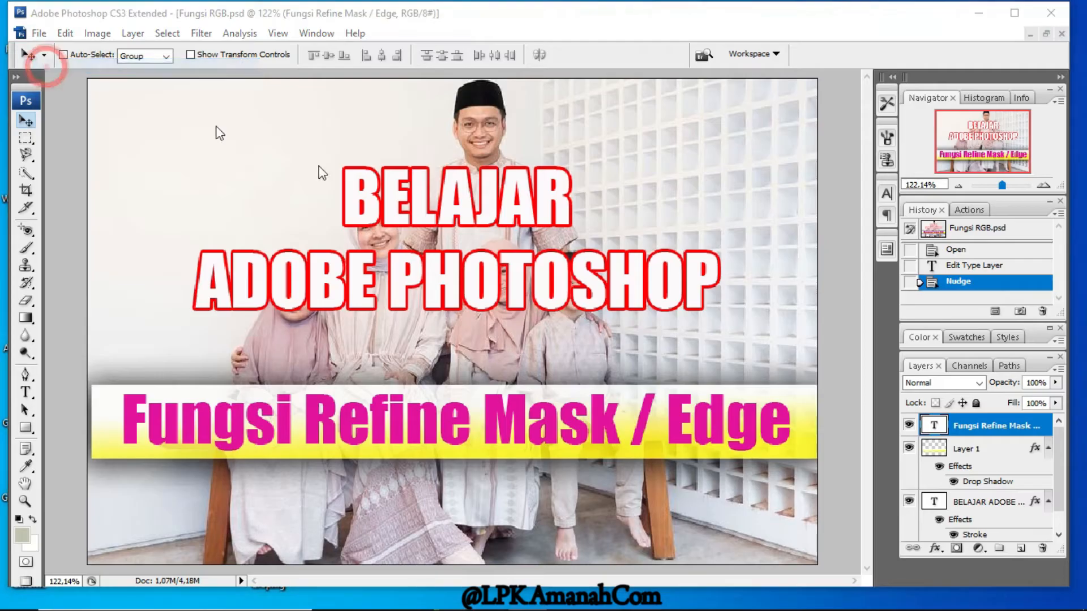
scroll(503, 191, down, 3)
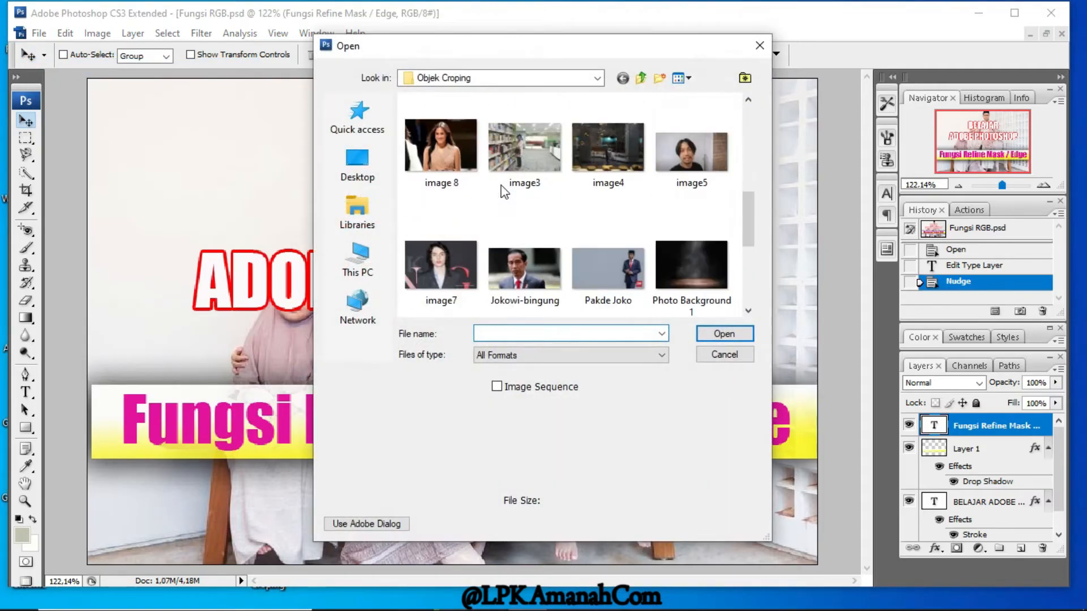
click(436, 151)
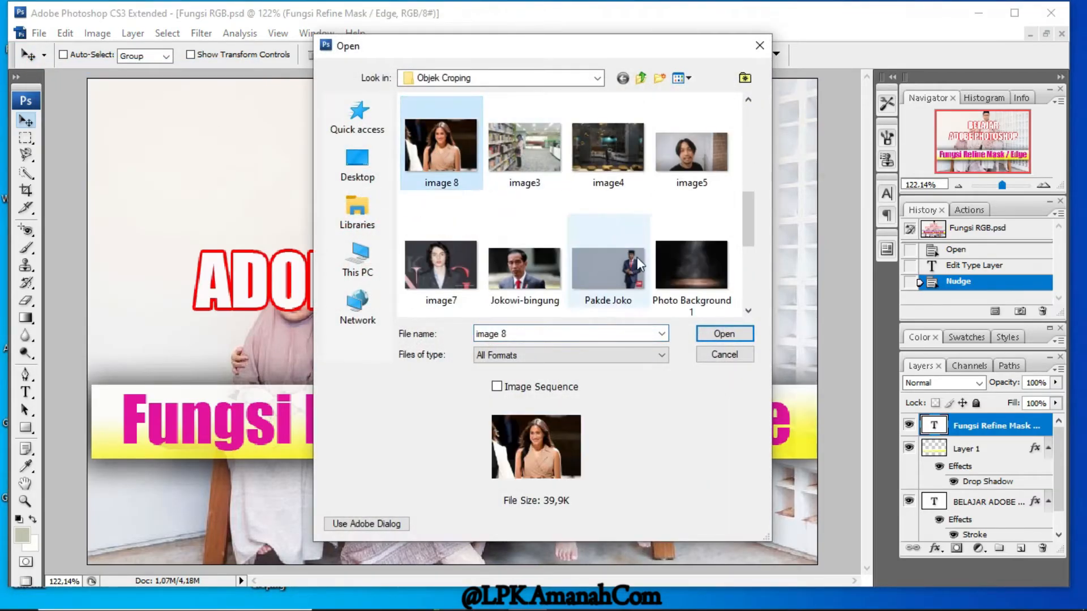
click(721, 335)
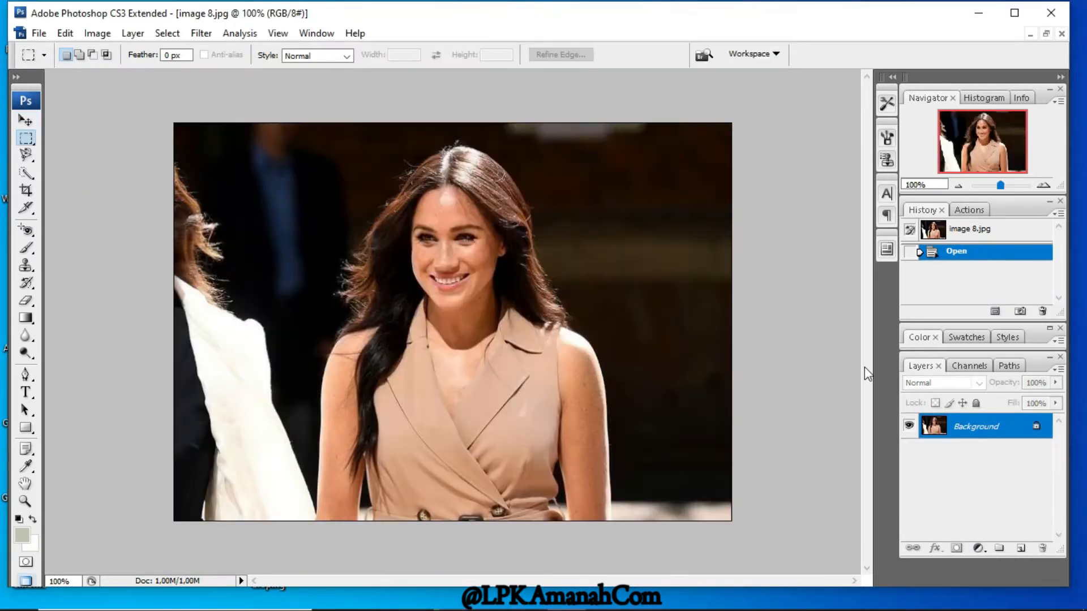
Duplicate the Background layer within image 8.jpg, naming the duplicate "Background copy".
right_click(958, 431)
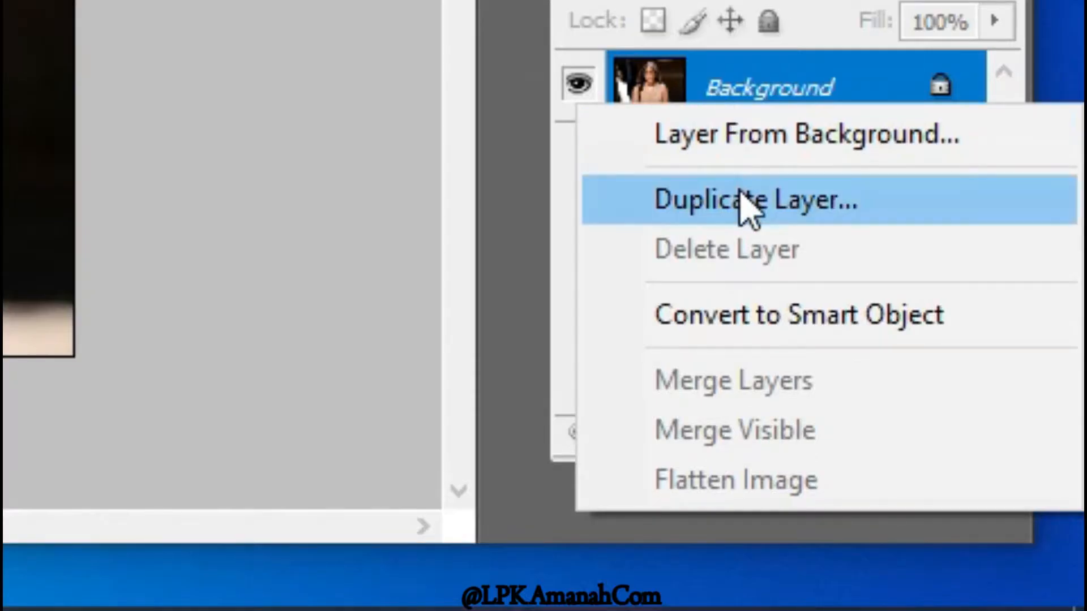
click(746, 205)
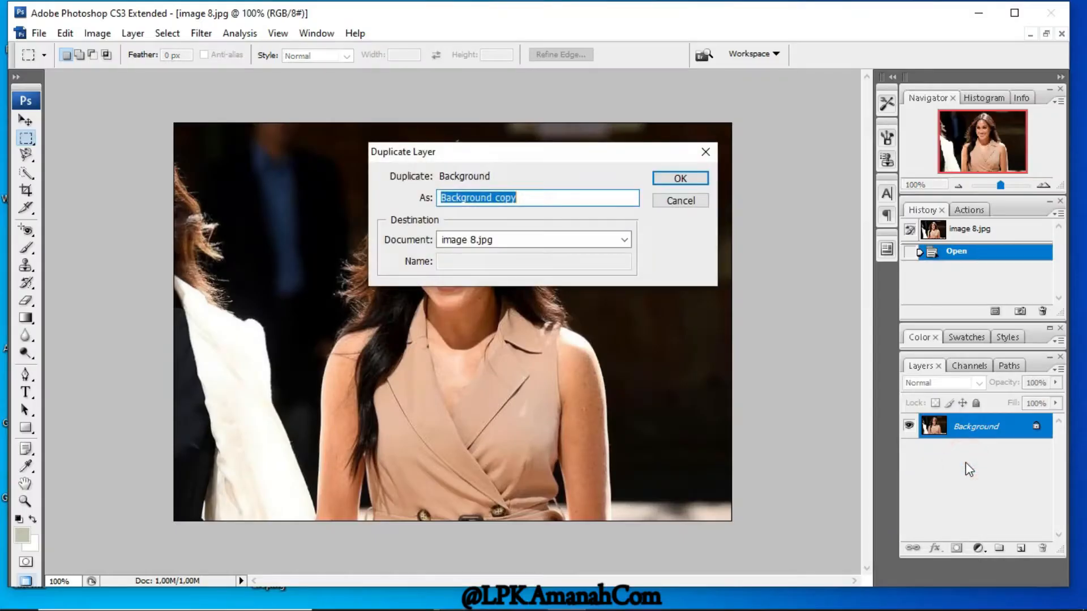
click(680, 178)
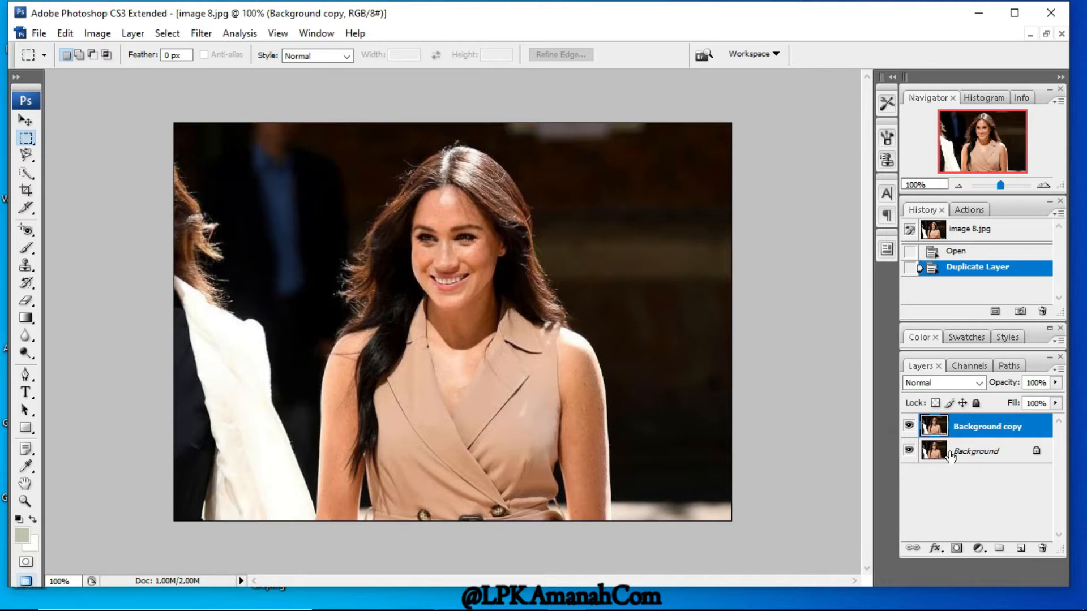
Open the white-unsplash-9d0375d2.jpg background picture from the Objek Croping folder.
click(38, 32)
click(45, 65)
scroll(556, 216, down, 10)
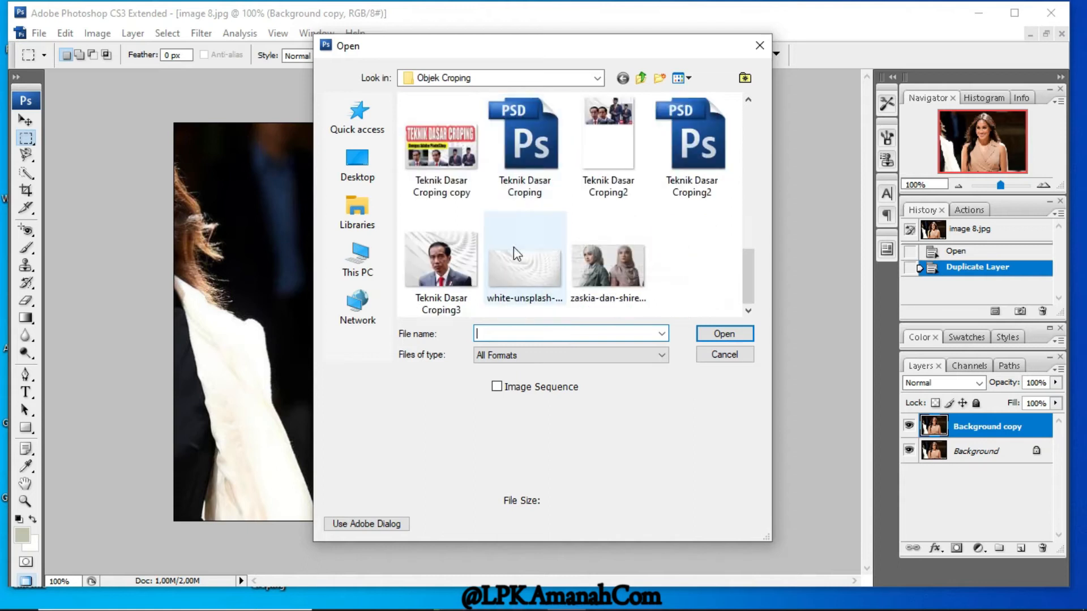
click(512, 264)
click(707, 333)
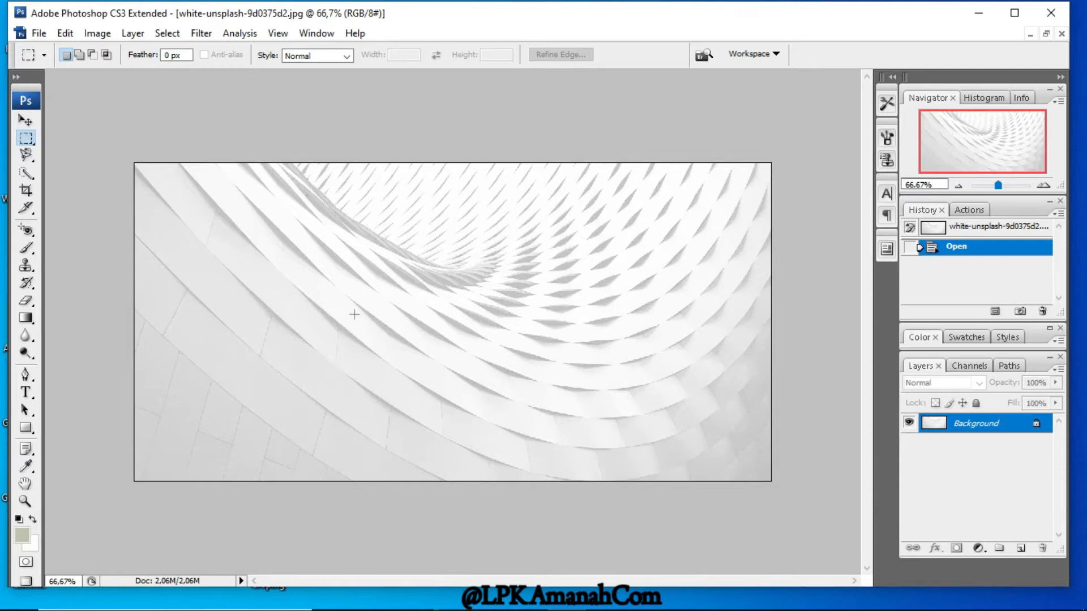
Switch to Standard Screen Mode and move the white-unsplash document window aside so both images can be seen.
click(26, 580)
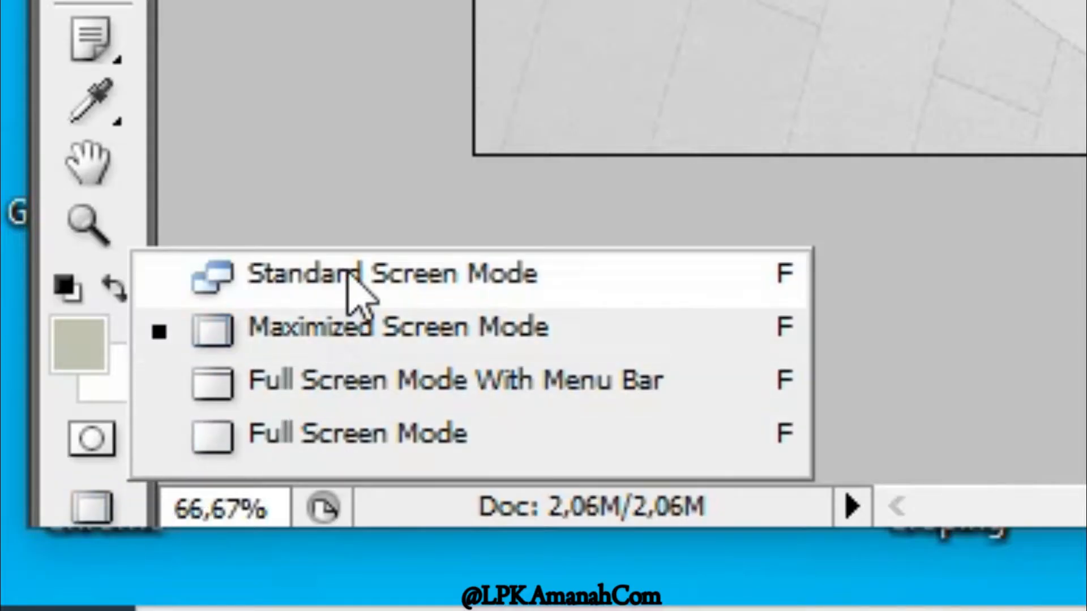
click(352, 277)
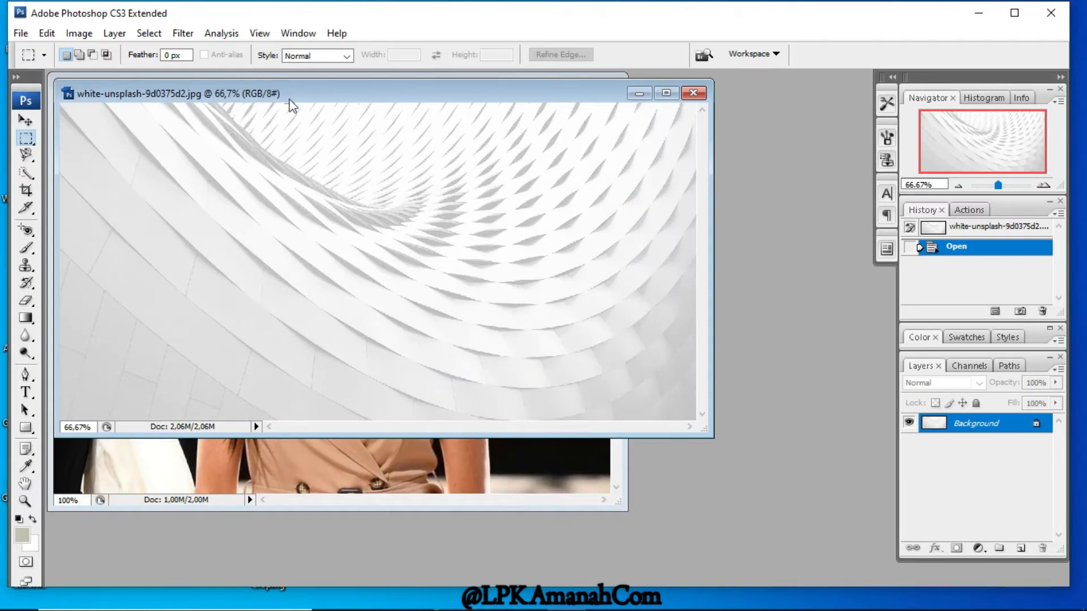
drag(294, 97, 626, 145)
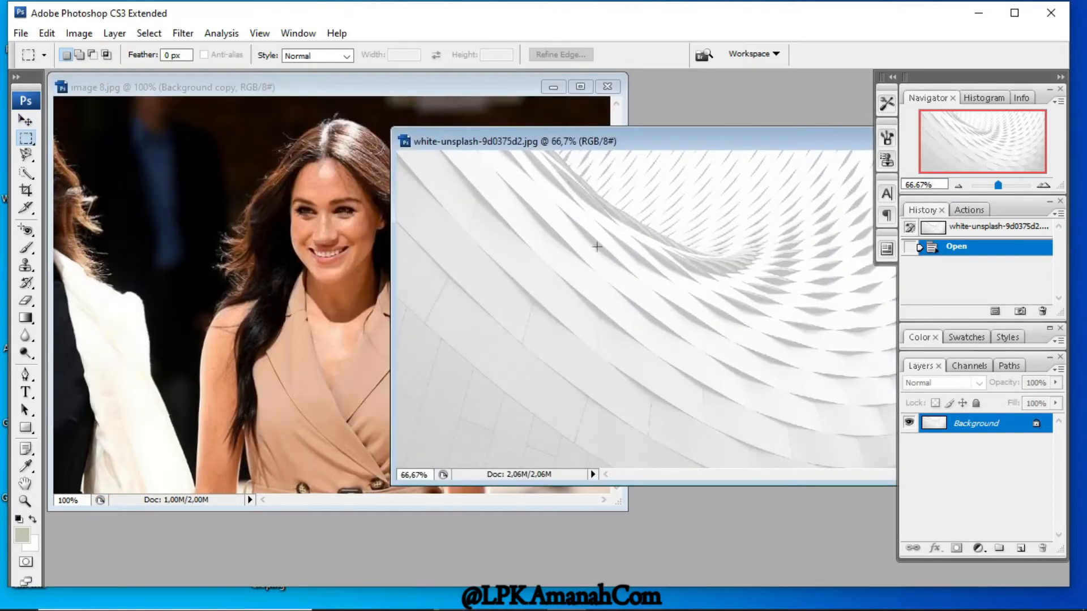
Copy the white texture into image 8.jpg as a new layer with the Move tool, and close the white-unsplash document.
click(26, 120)
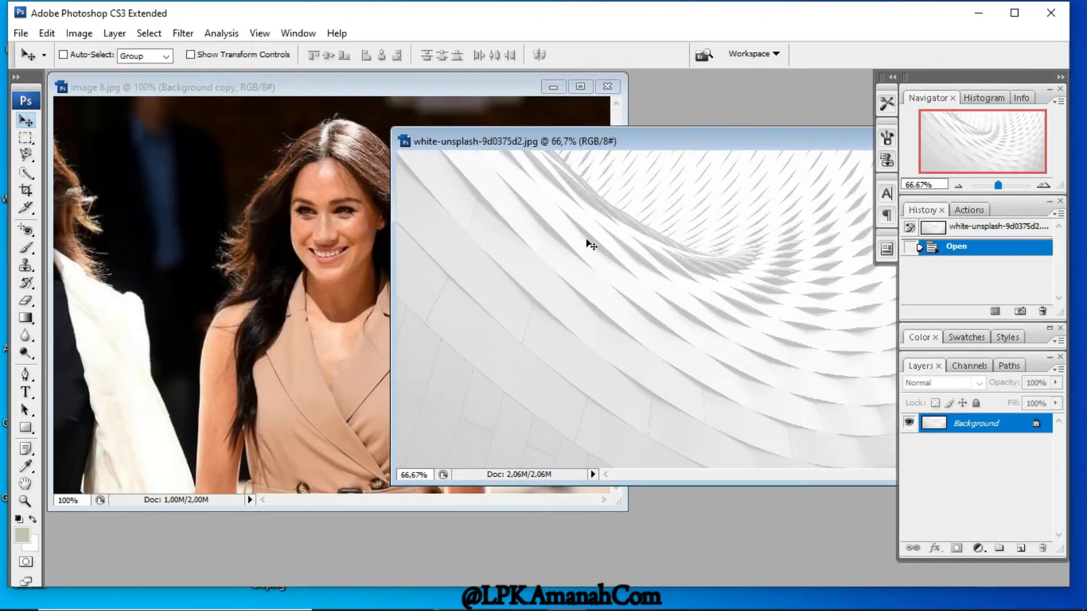
click(26, 122)
drag(648, 247, 275, 210)
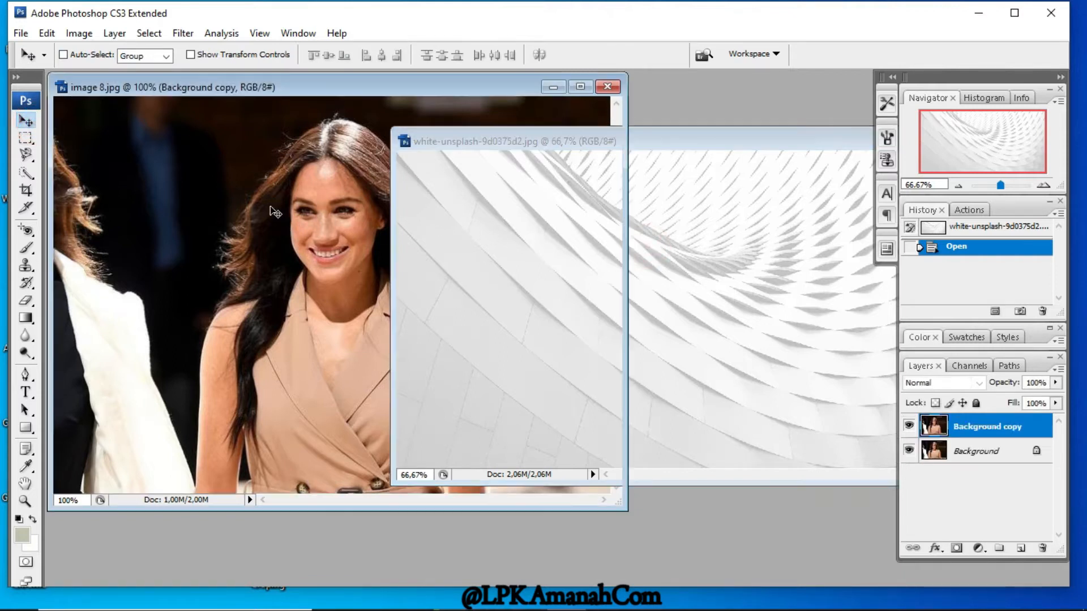
click(666, 148)
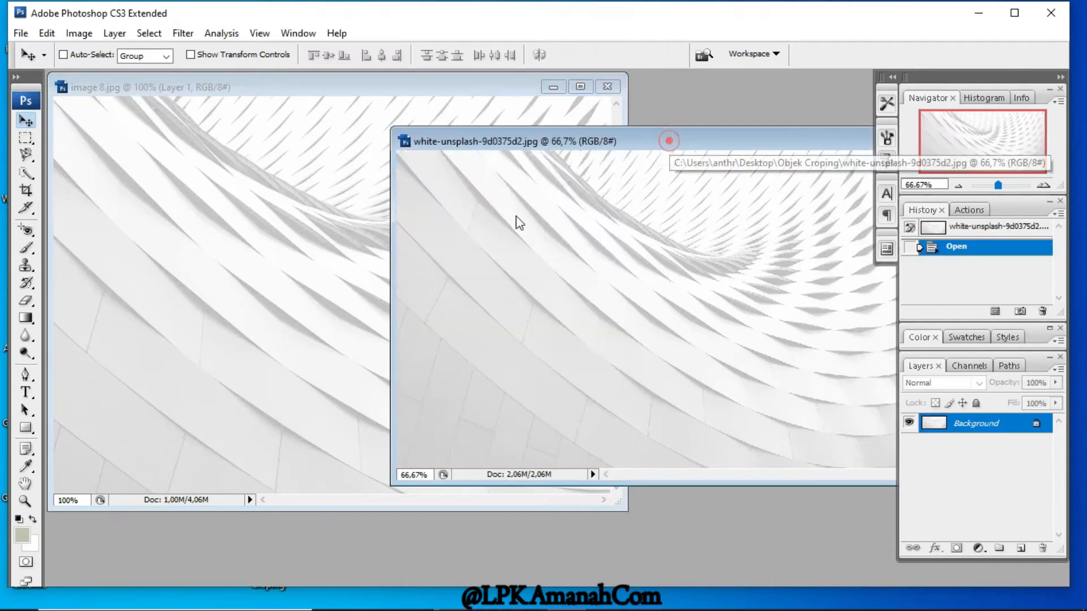
drag(648, 146, 319, 240)
click(670, 244)
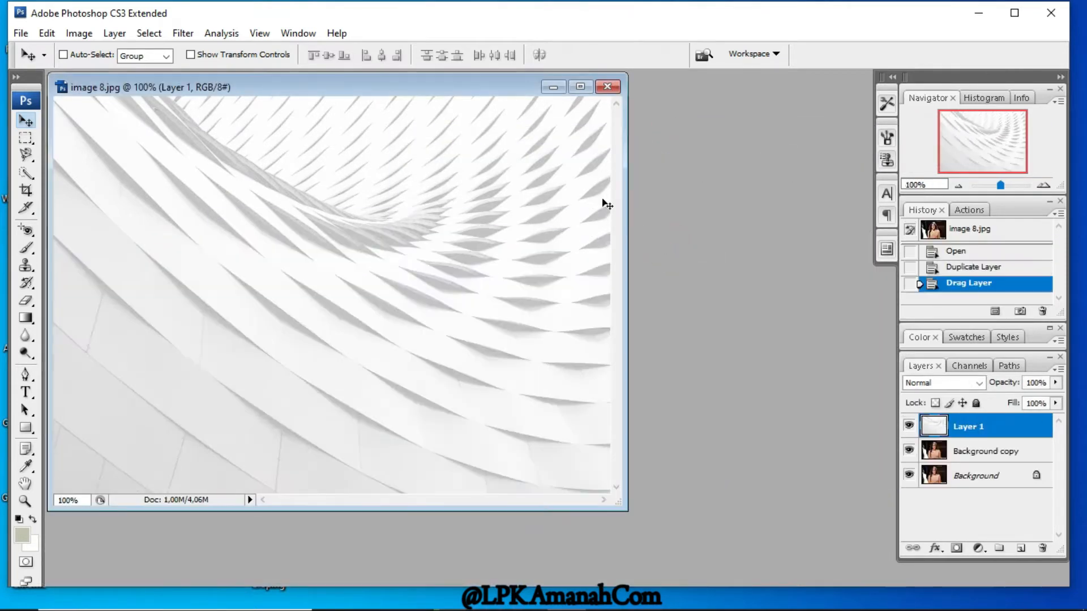
Maximize the image 8.jpg window and place the Background copy layer above Layer 1, keeping it selected.
drag(495, 83, 537, 111)
click(624, 115)
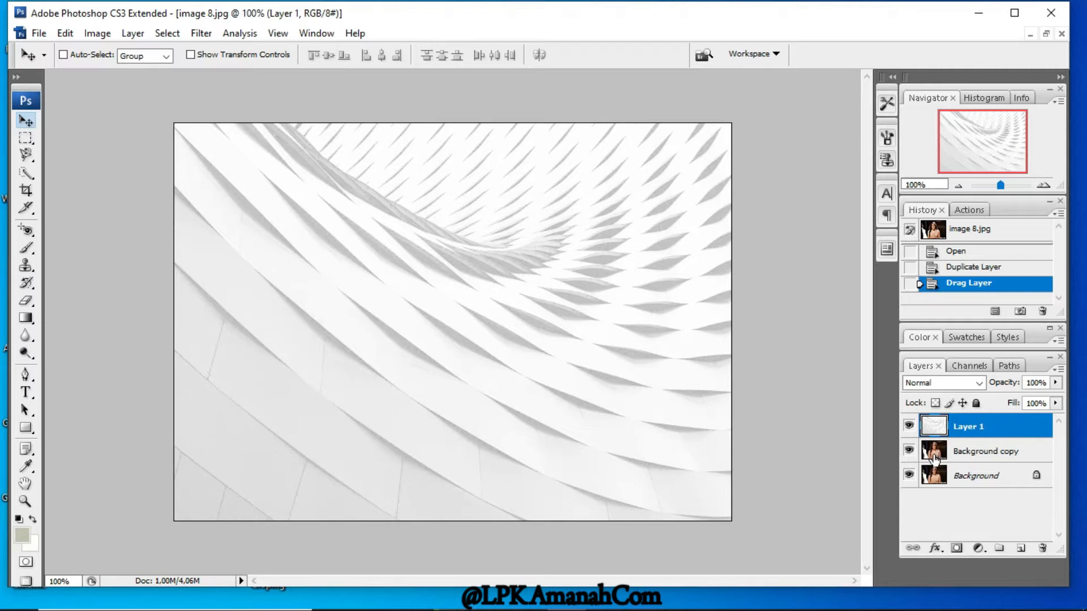
drag(939, 457, 946, 427)
click(940, 452)
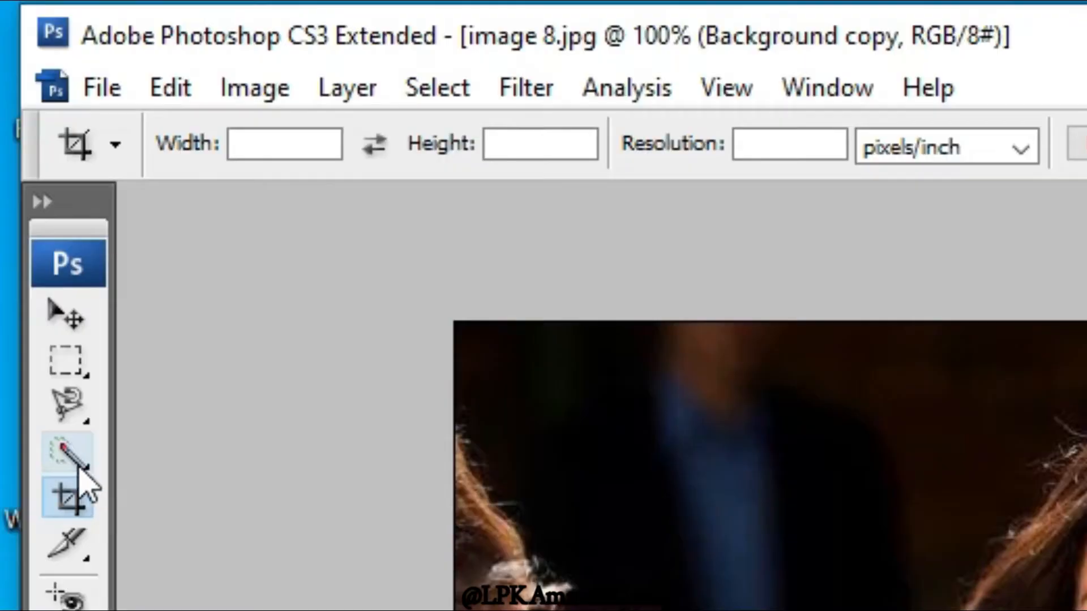
Select the smiling woman's body, face and hair with the Quick Selection Tool in add-to-selection mode.
click(79, 467)
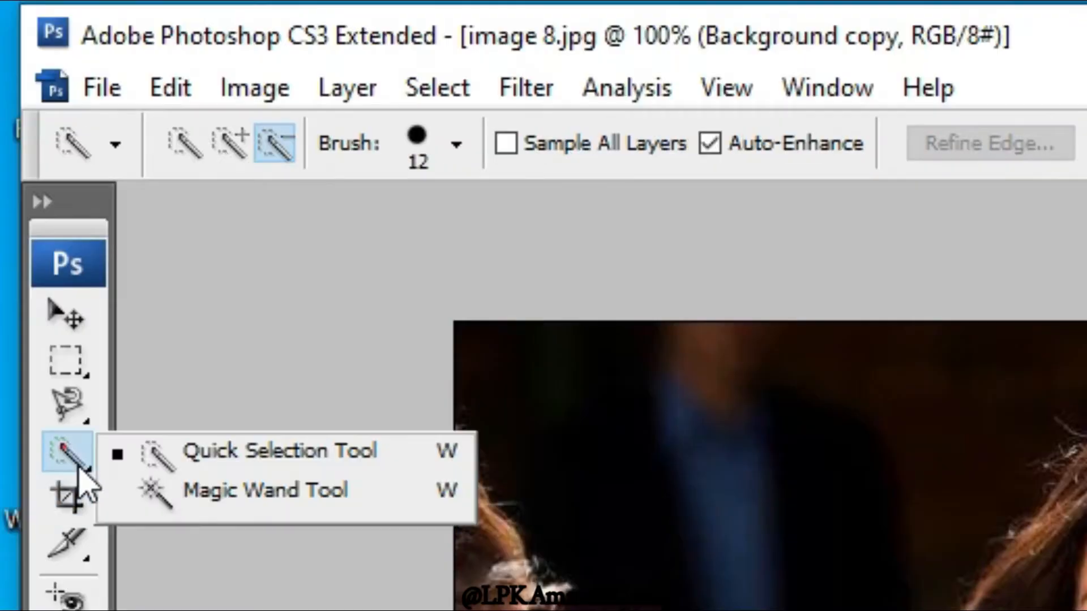
click(228, 463)
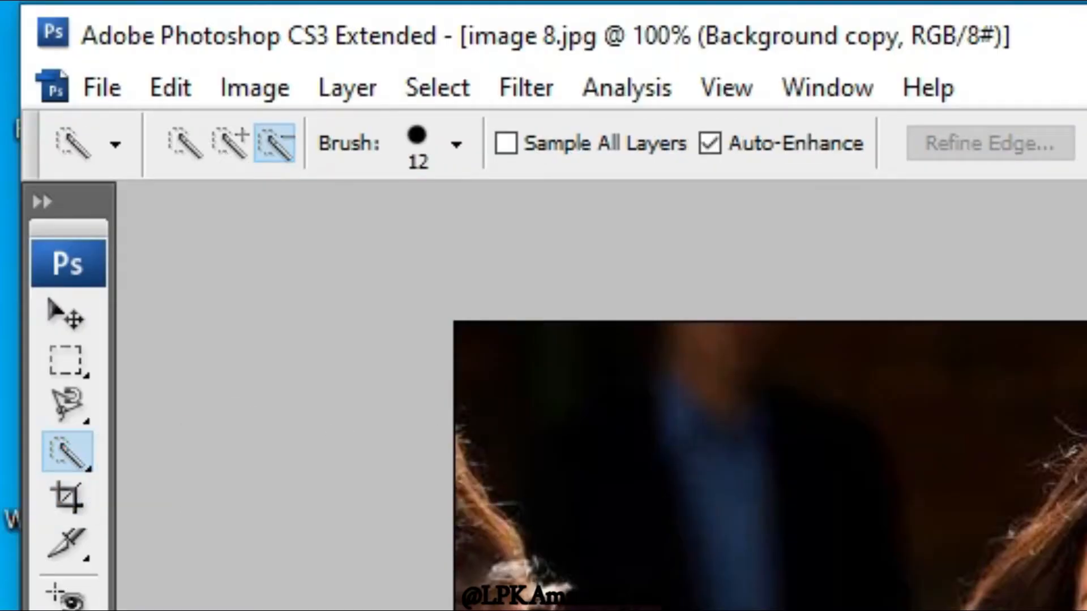
click(227, 145)
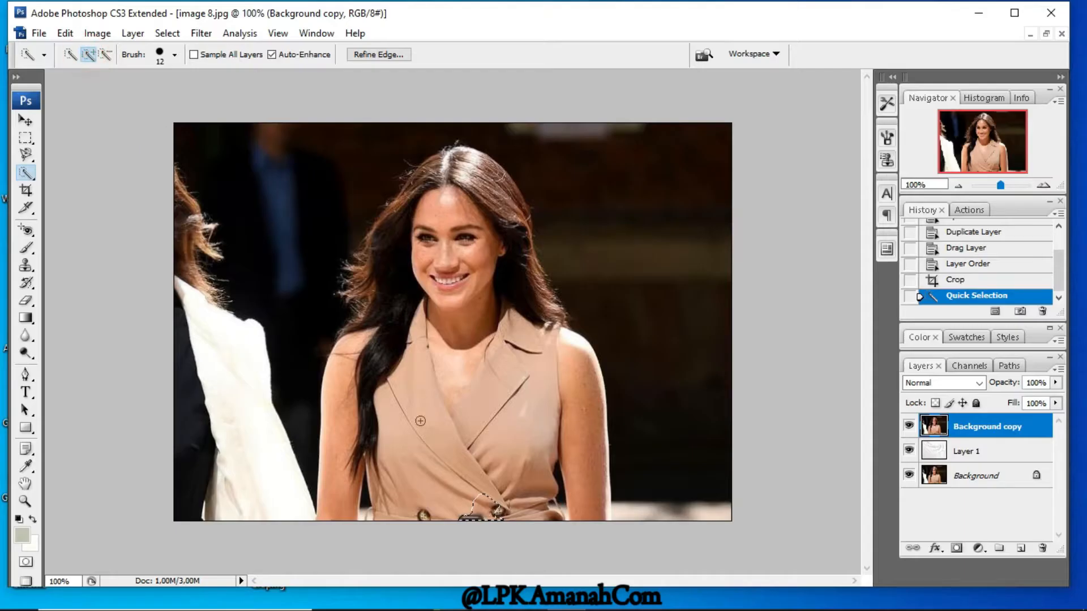
mouse_move(420, 421)
mouse_down()
mouse_move(471, 421)
mouse_move(464, 300)
mouse_up()
mouse_move(538, 272)
mouse_down()
mouse_move(521, 135)
mouse_move(561, 107)
mouse_move(526, 84)
mouse_move(548, 74)
mouse_move(484, 84)
mouse_move(470, 107)
mouse_move(482, 122)
mouse_up()
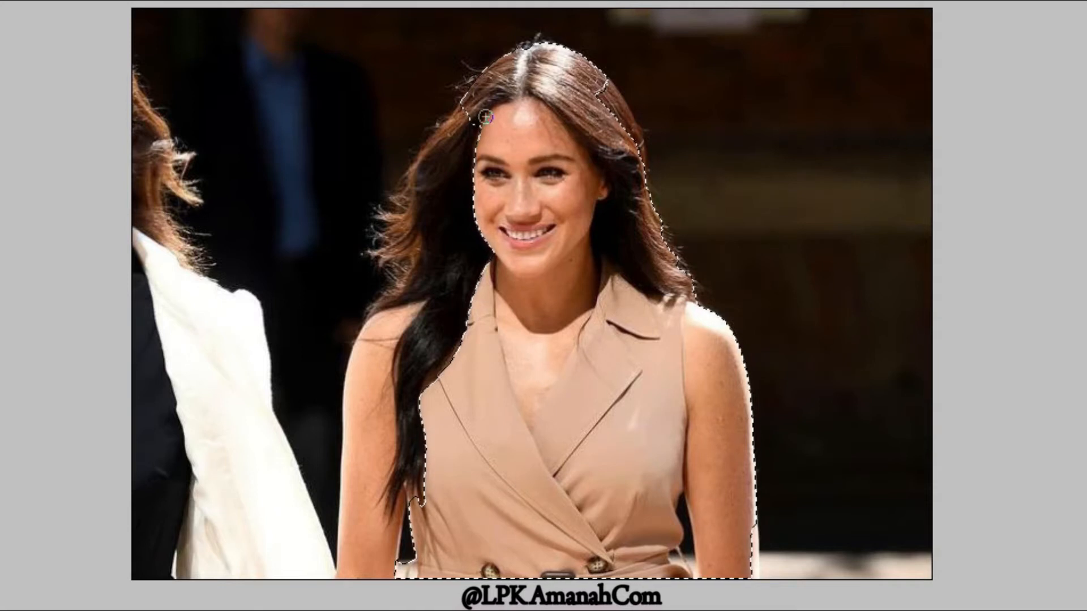
mouse_move(484, 114)
mouse_down()
mouse_move(428, 146)
mouse_move(360, 339)
mouse_move(383, 376)
mouse_up()
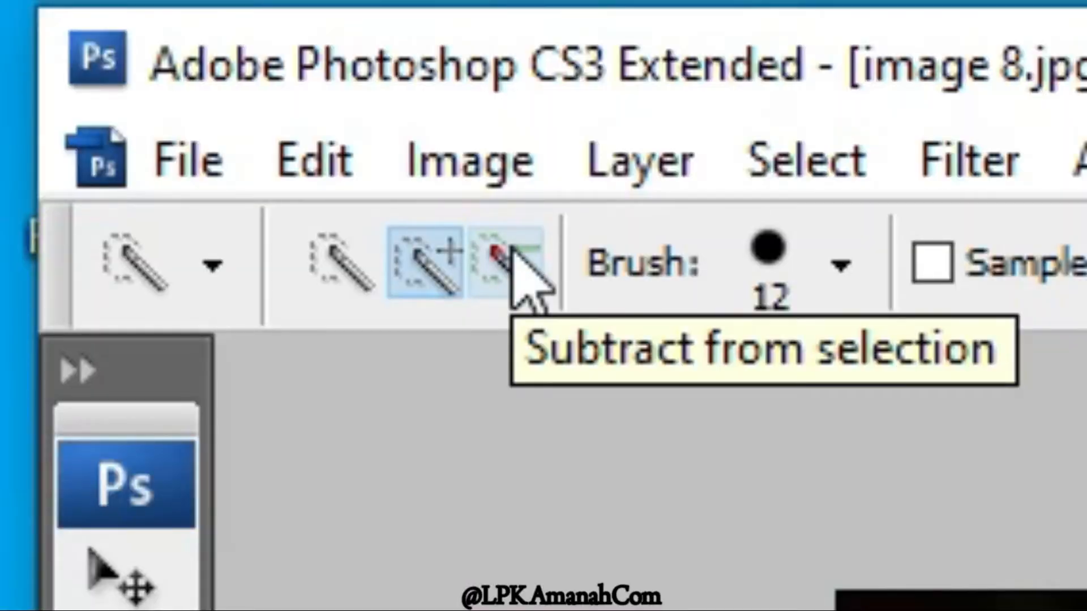
Subtract the background gaps between the woman's arms and her waist from the selection.
click(512, 251)
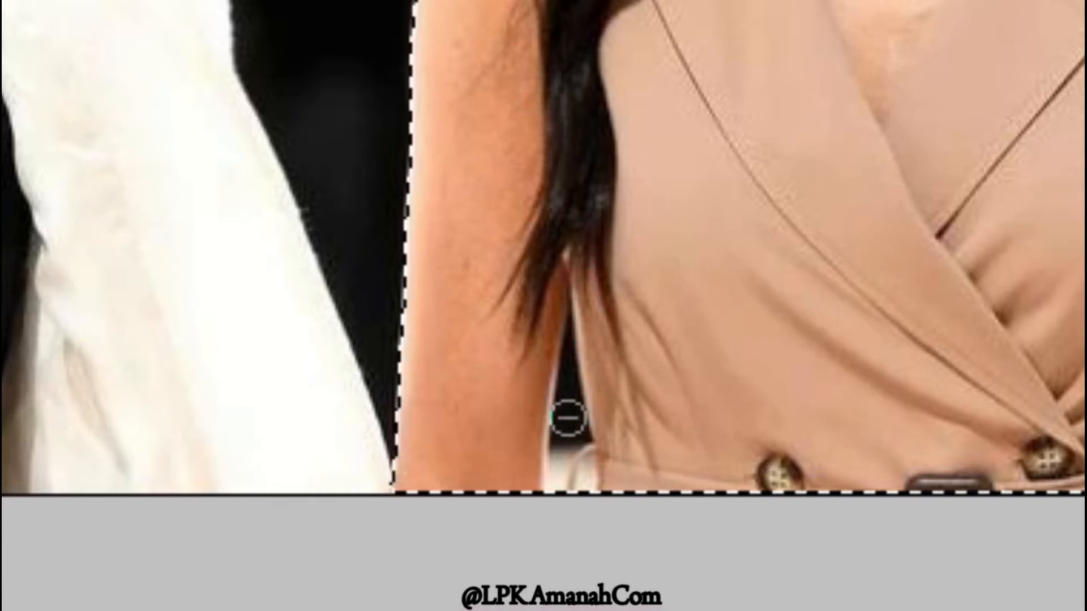
click(567, 418)
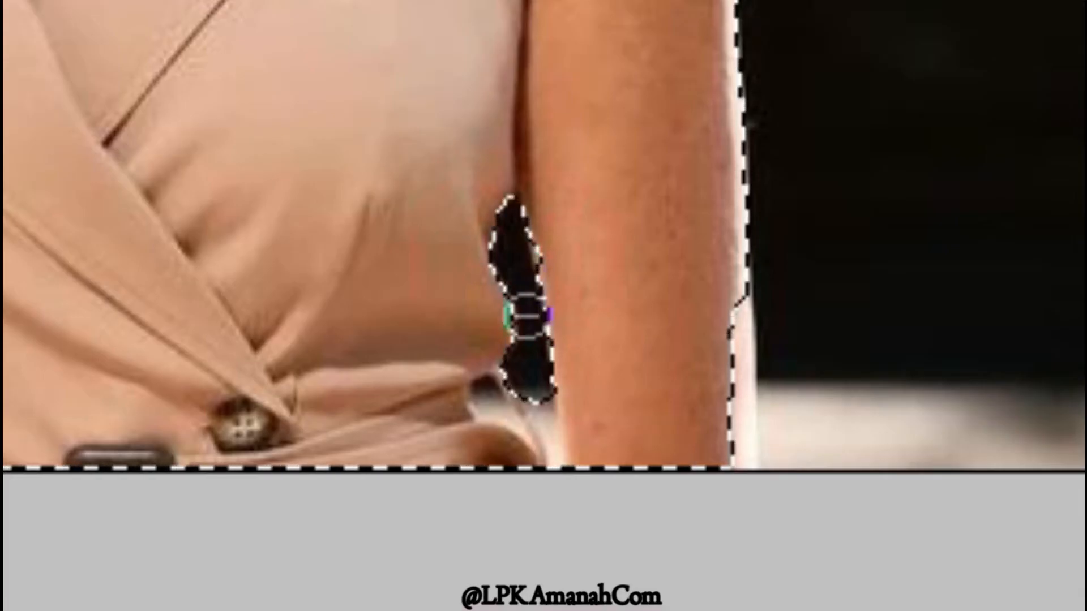
mouse_move(526, 314)
mouse_down()
mouse_move(522, 408)
mouse_move(498, 419)
mouse_move(527, 447)
mouse_up()
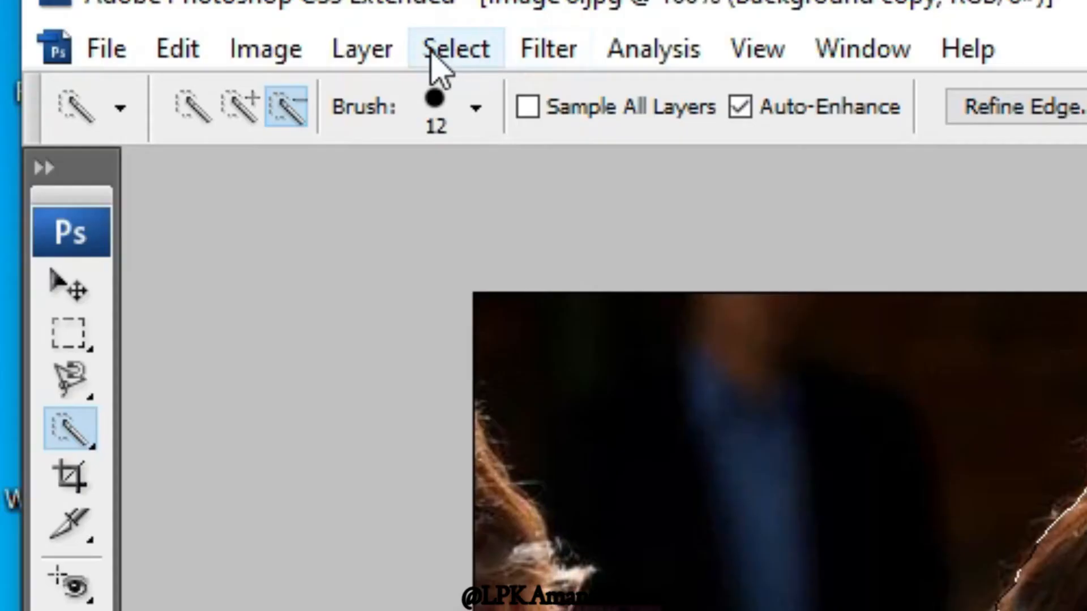
Open the Refine Edge settings for the woman's selection.
click(160, 36)
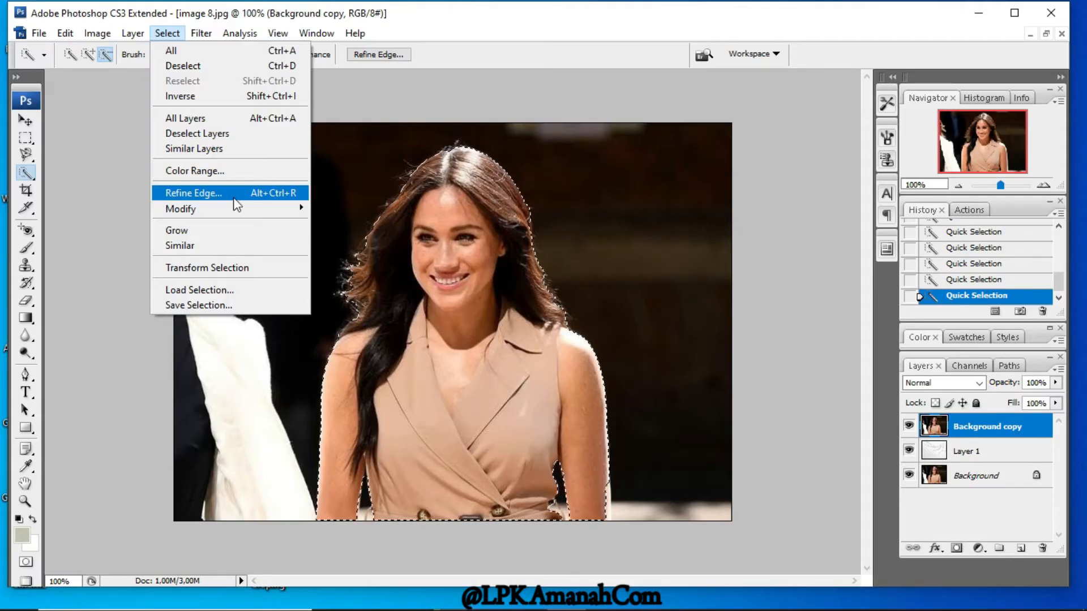
click(469, 52)
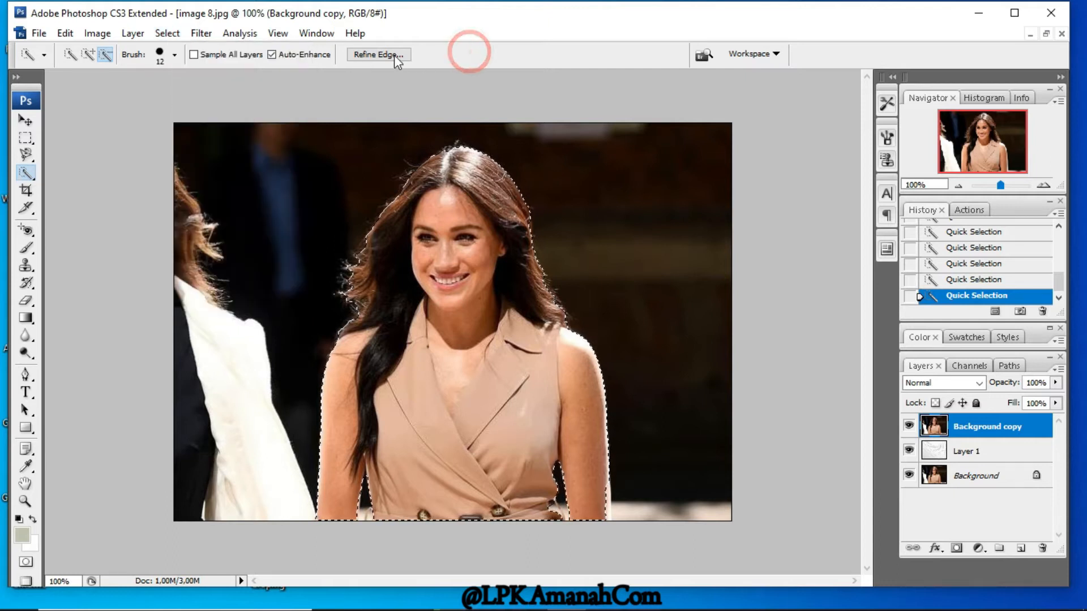
click(366, 54)
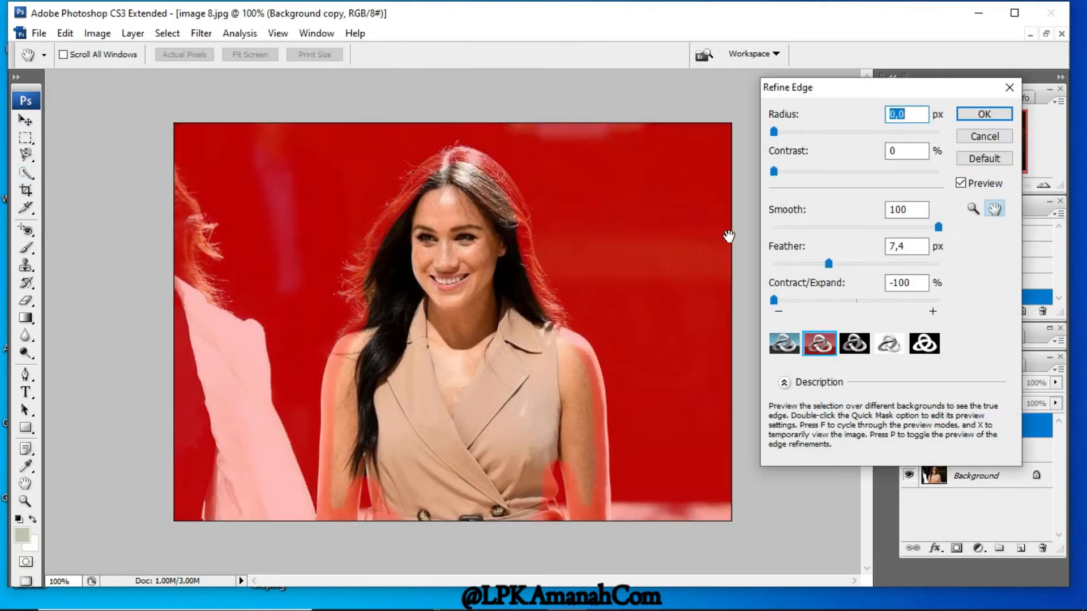
Preview the selection in the standard, Quick Mask, black background, white background and mask views.
click(796, 345)
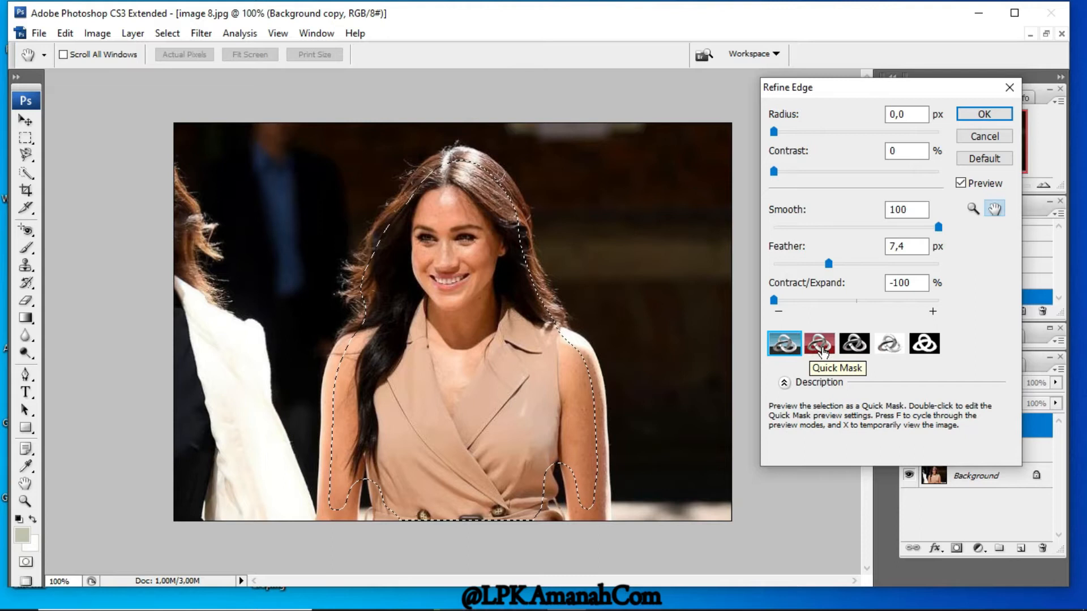
click(533, 266)
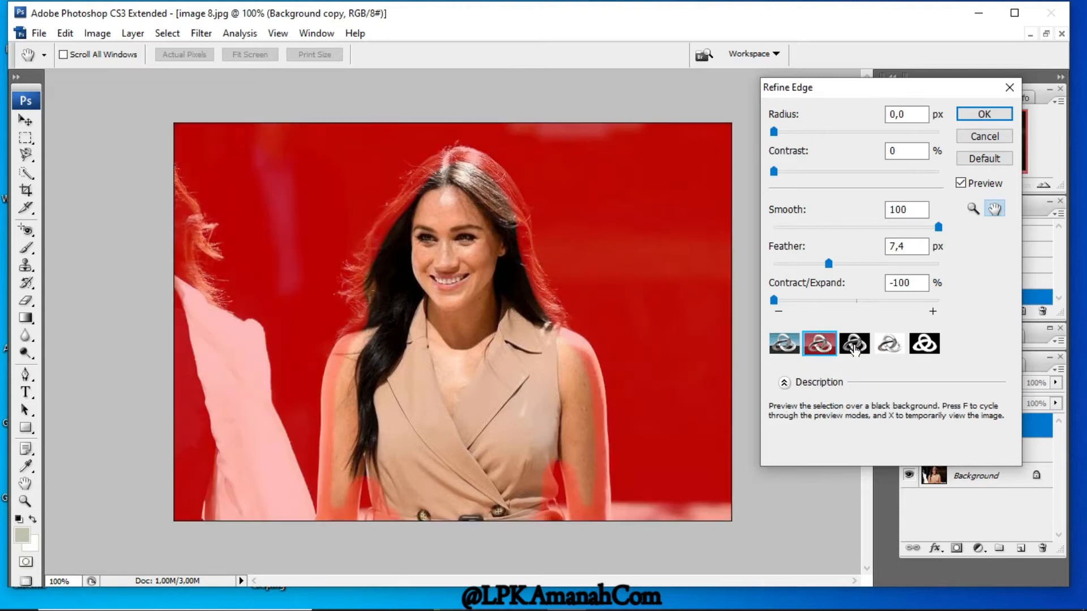
click(854, 346)
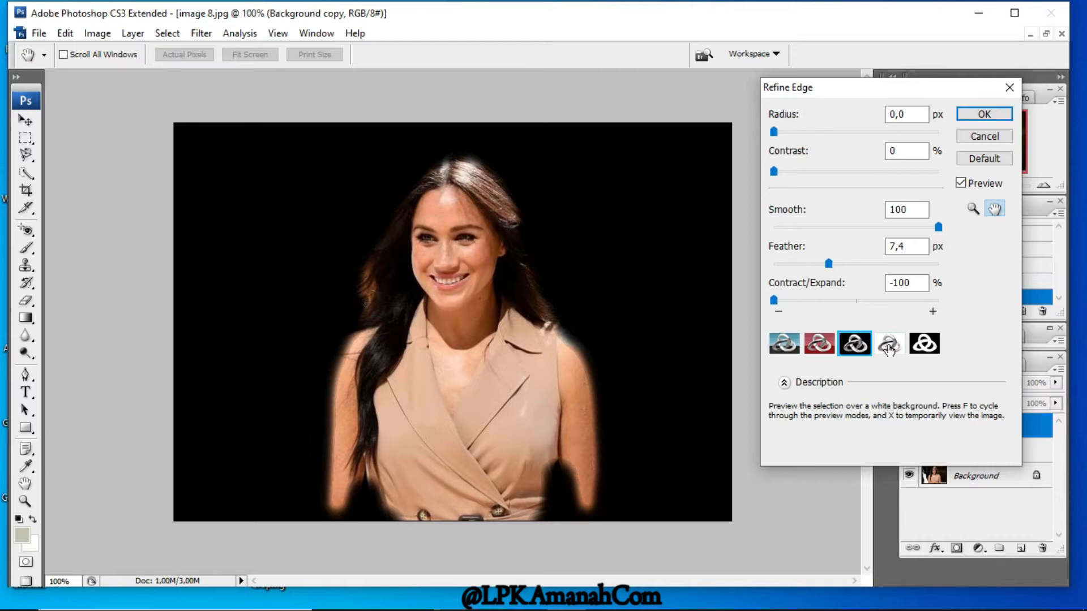
click(891, 347)
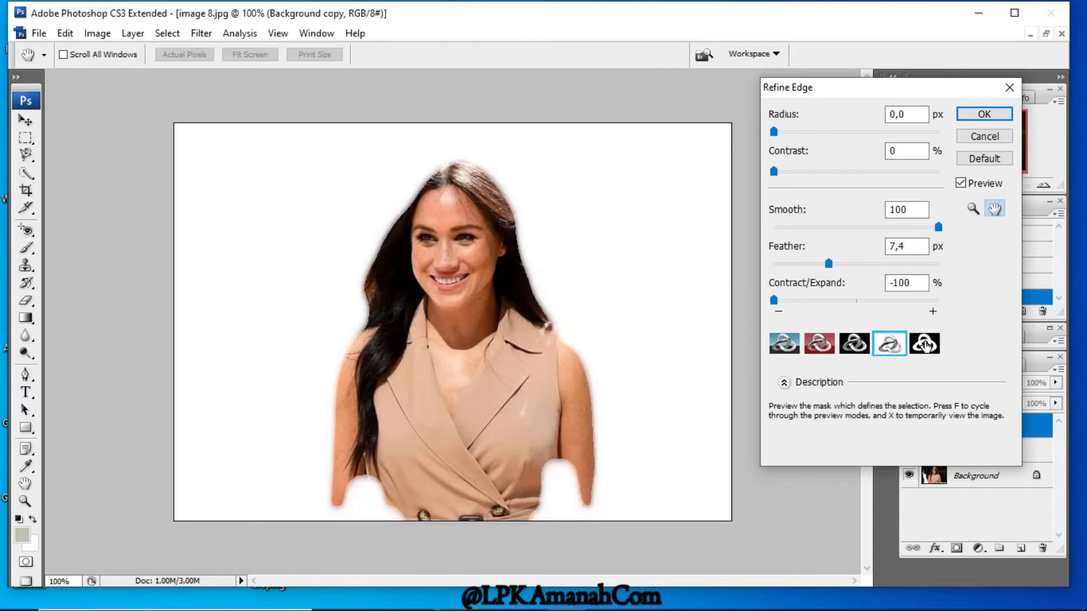
click(925, 344)
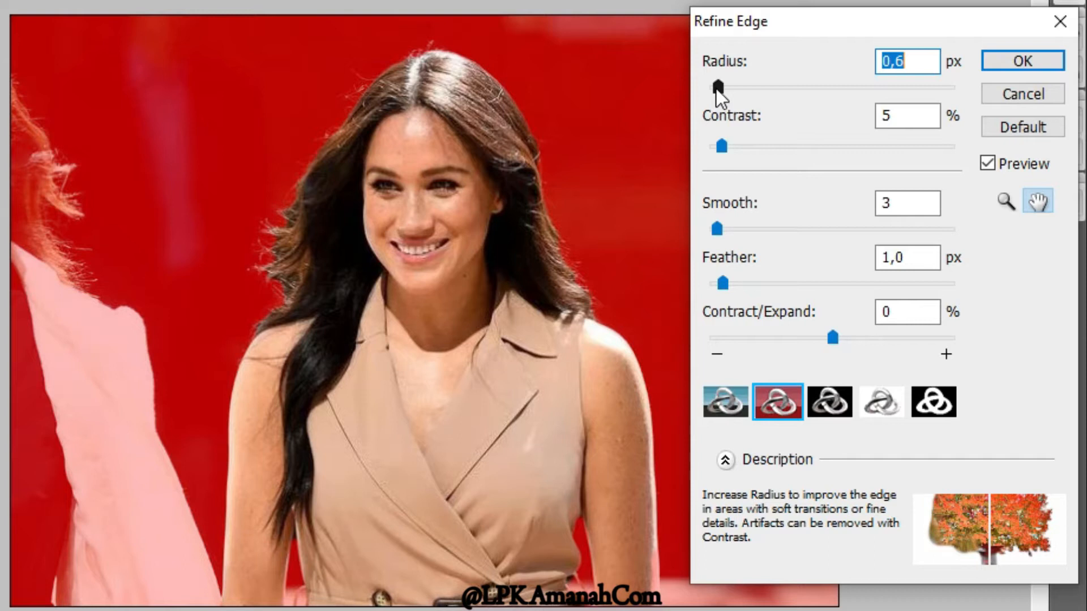
Set the Refine Edge Radius to 250 px.
drag(716, 89, 979, 89)
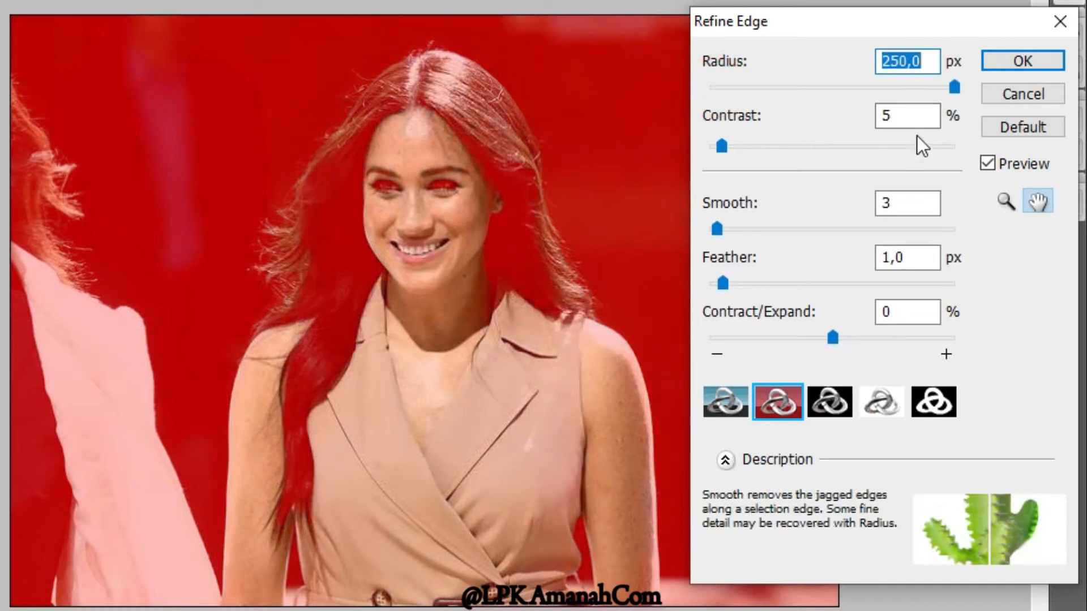
Try Refine Edge Radius values of 0,3 px, 250 px, 8,8 px and 11,1 px, checking the cutout over a white background.
click(732, 406)
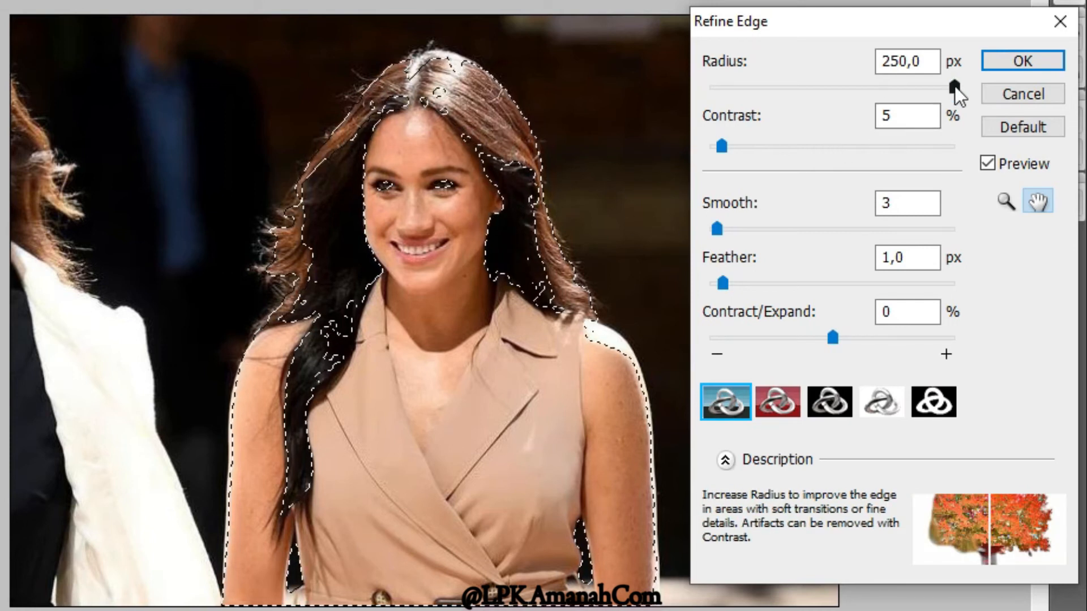
drag(954, 86, 714, 95)
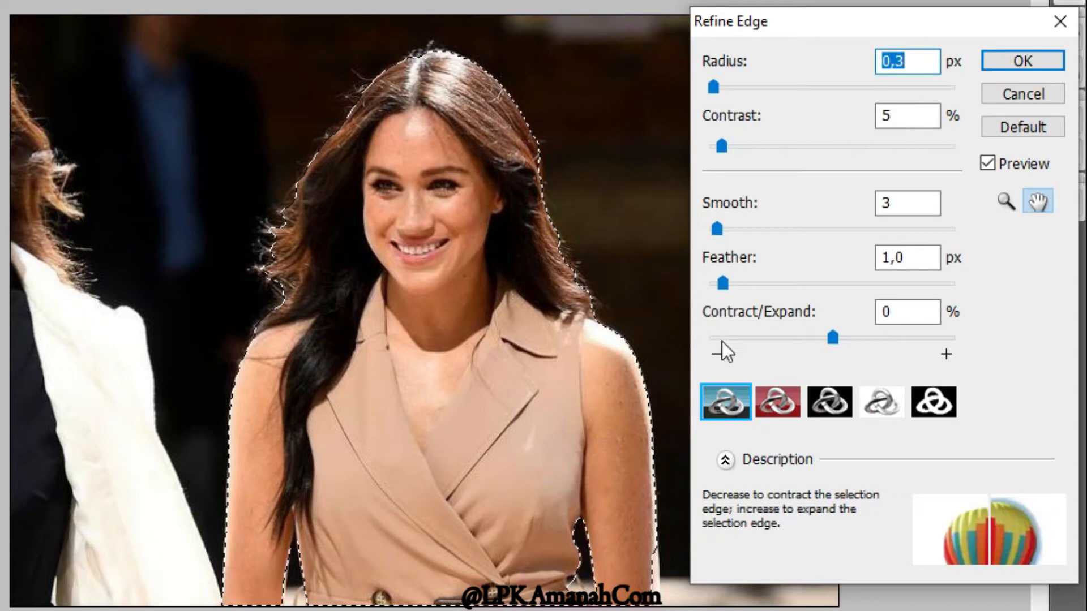
click(883, 411)
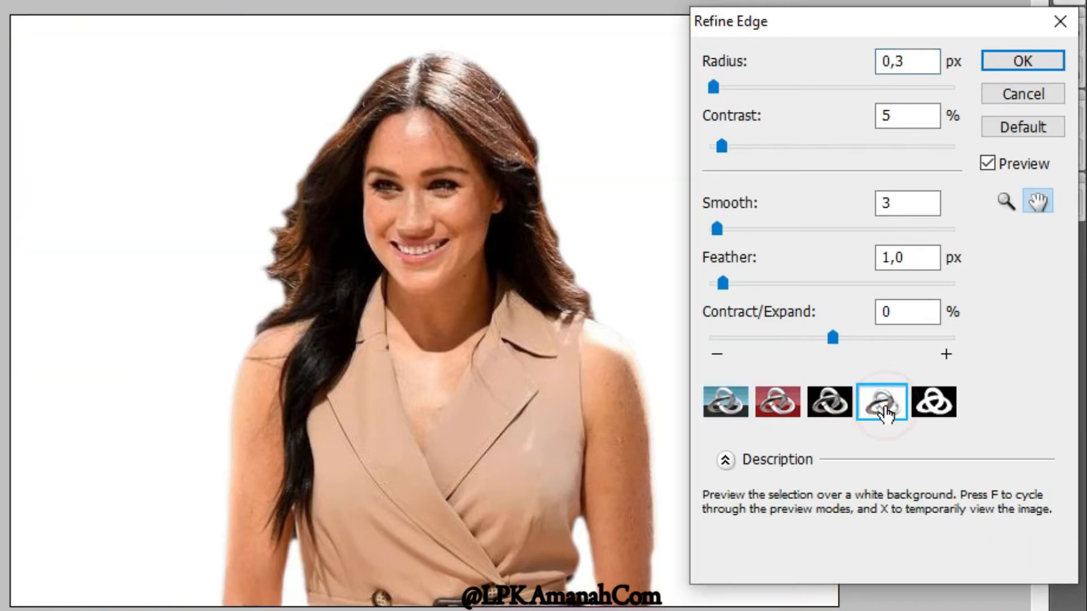
drag(714, 87, 977, 94)
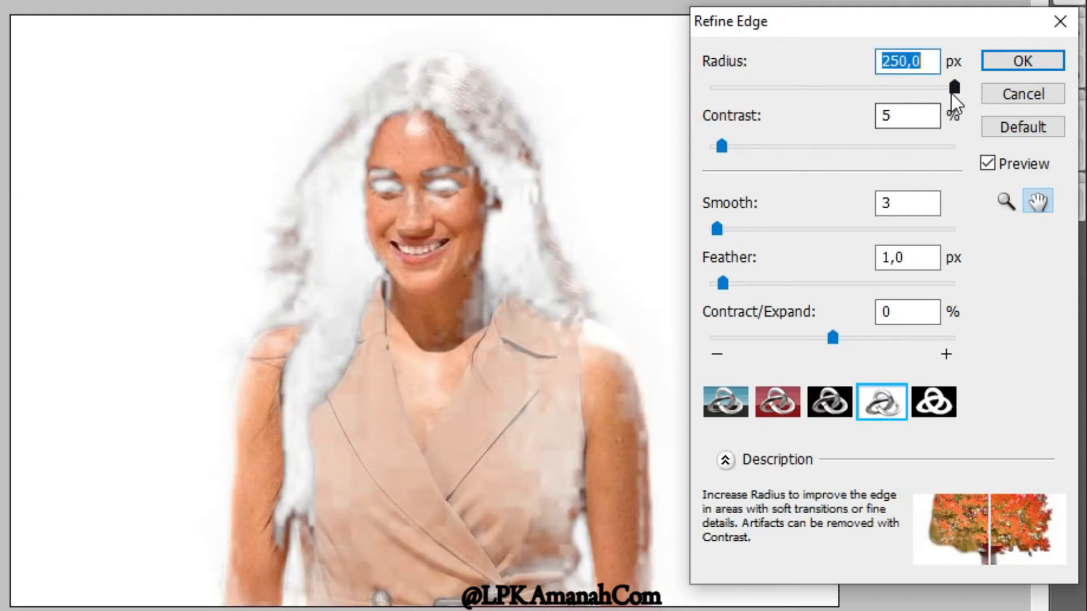
drag(952, 91, 800, 86)
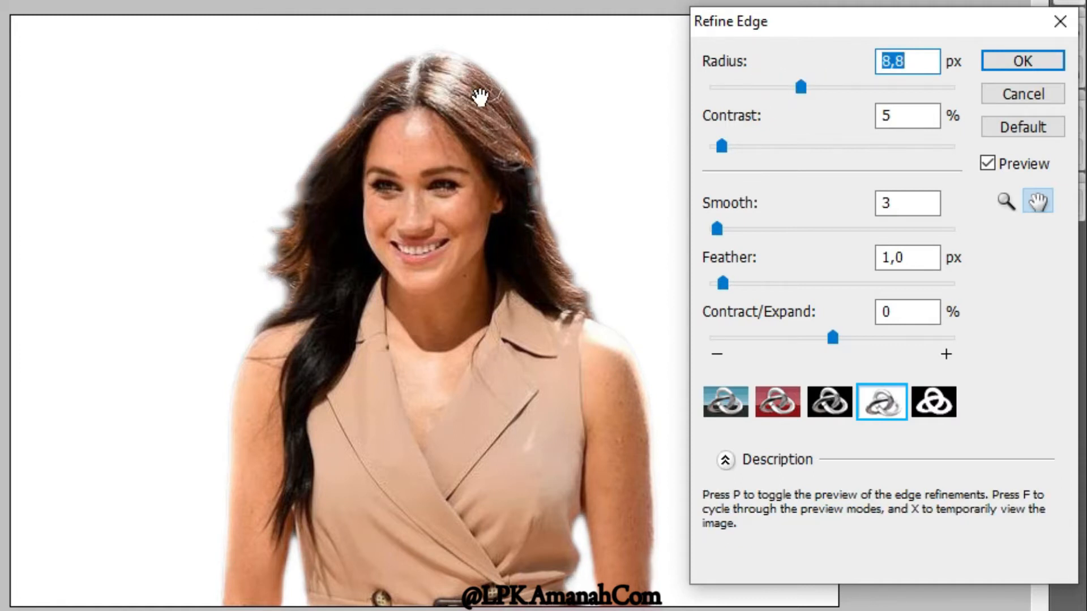
drag(801, 87, 811, 91)
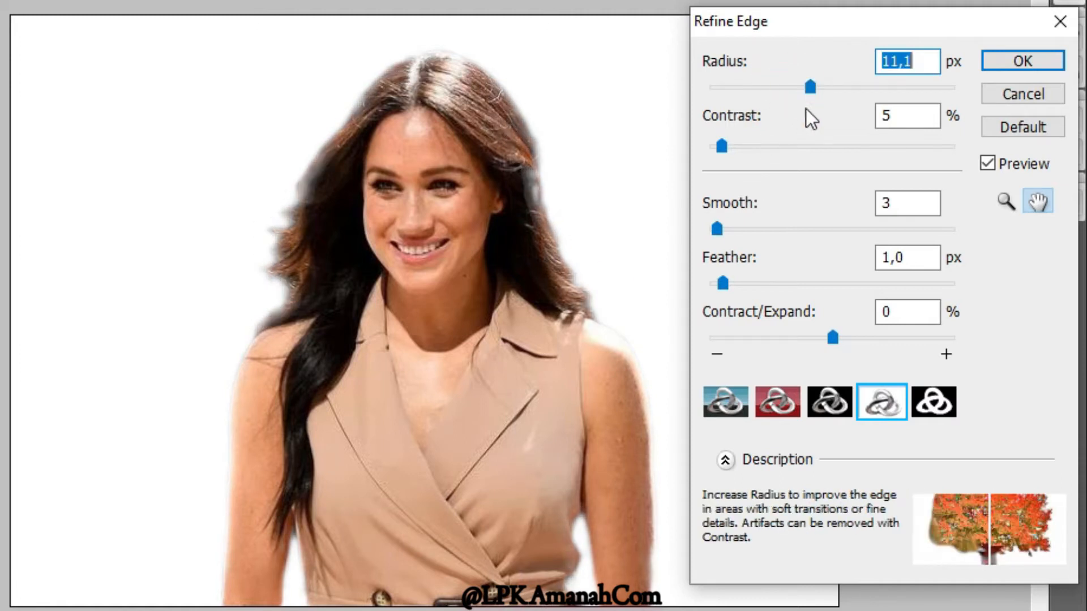
Compare the woman's selection edge in the standard, white background, black background, mask and Quick Mask previews.
click(729, 413)
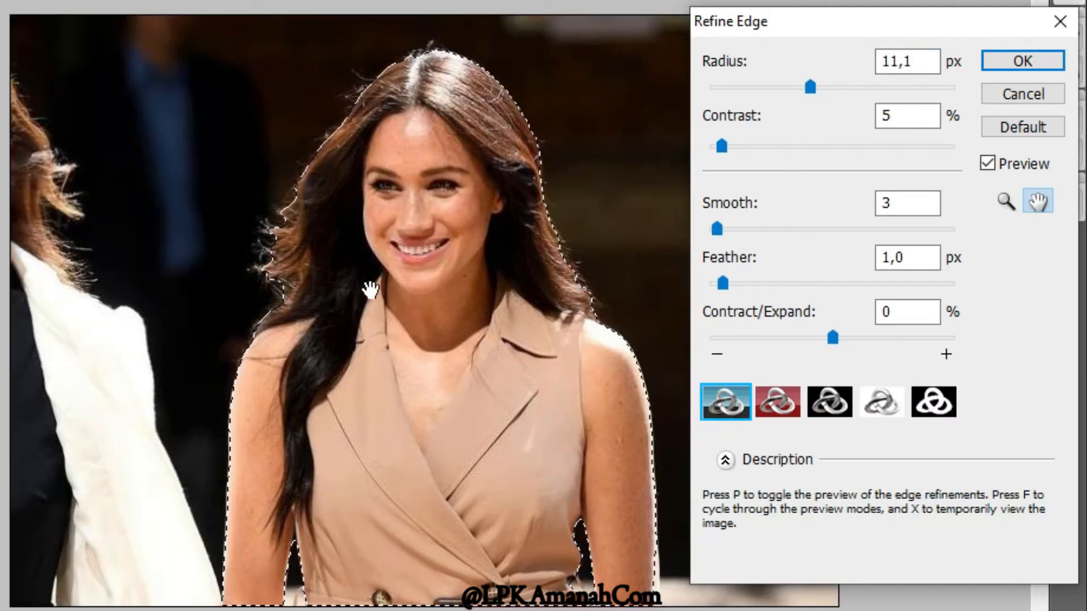
click(879, 406)
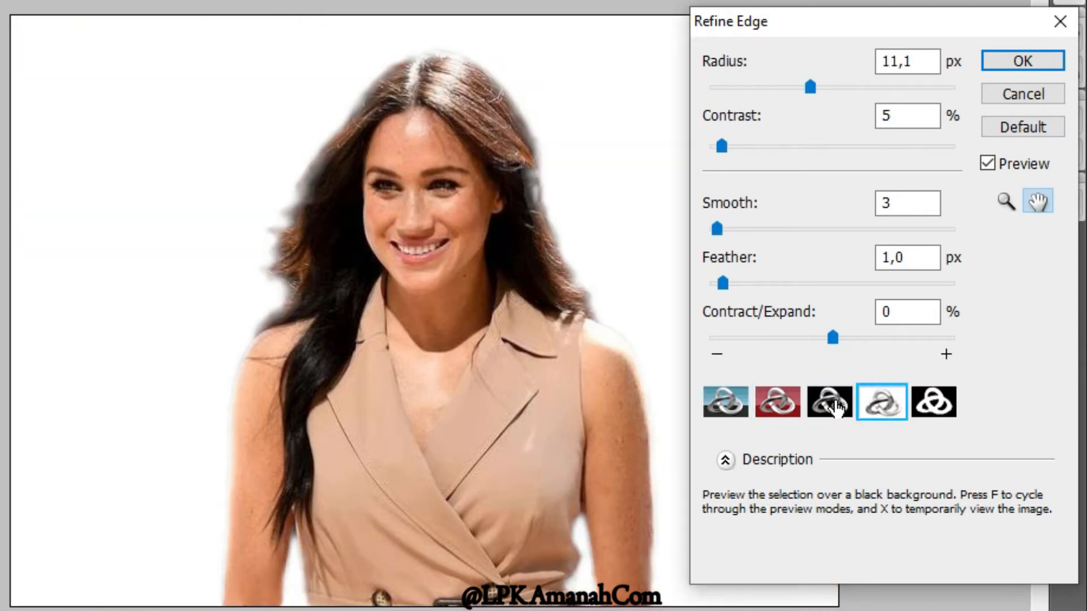
click(829, 408)
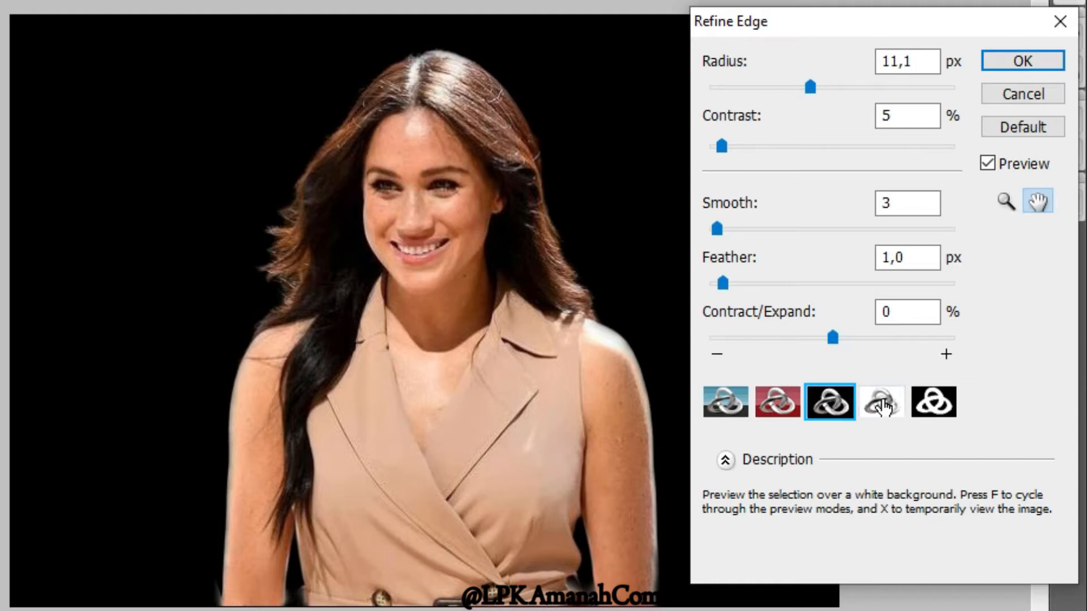
click(933, 401)
click(881, 401)
click(829, 411)
click(776, 401)
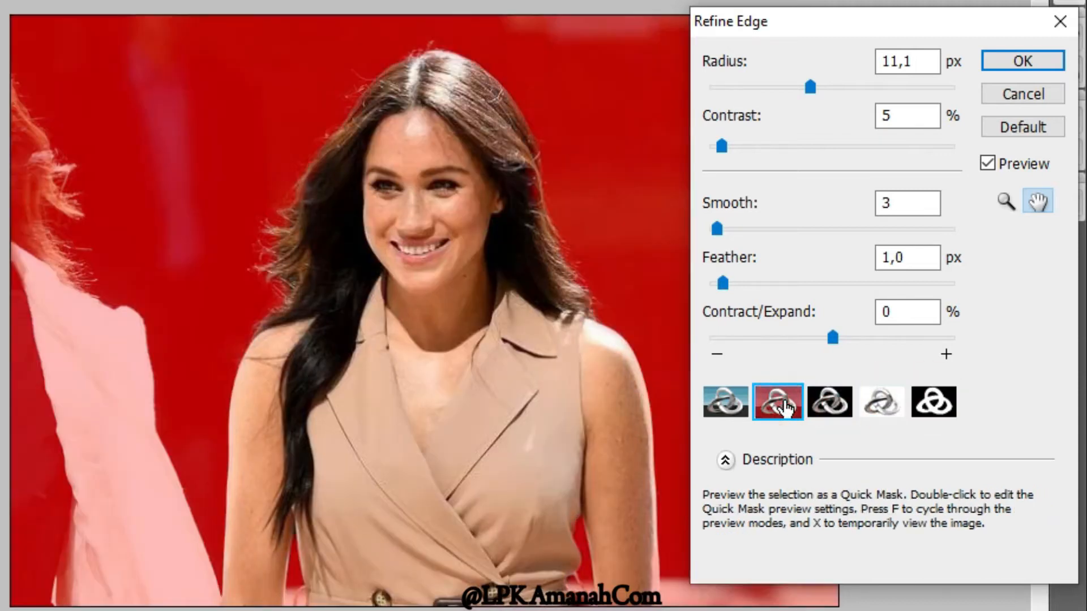
Preview the cutout over black and reduce the Refine Edge Radius to 0 px.
click(829, 406)
drag(808, 85, 783, 88)
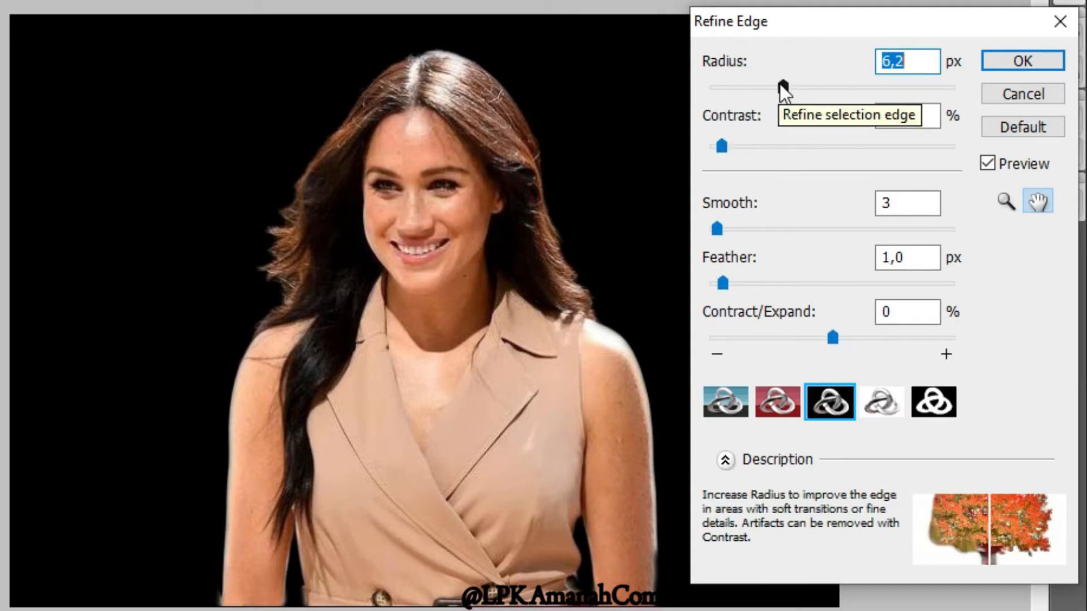
drag(783, 85, 743, 88)
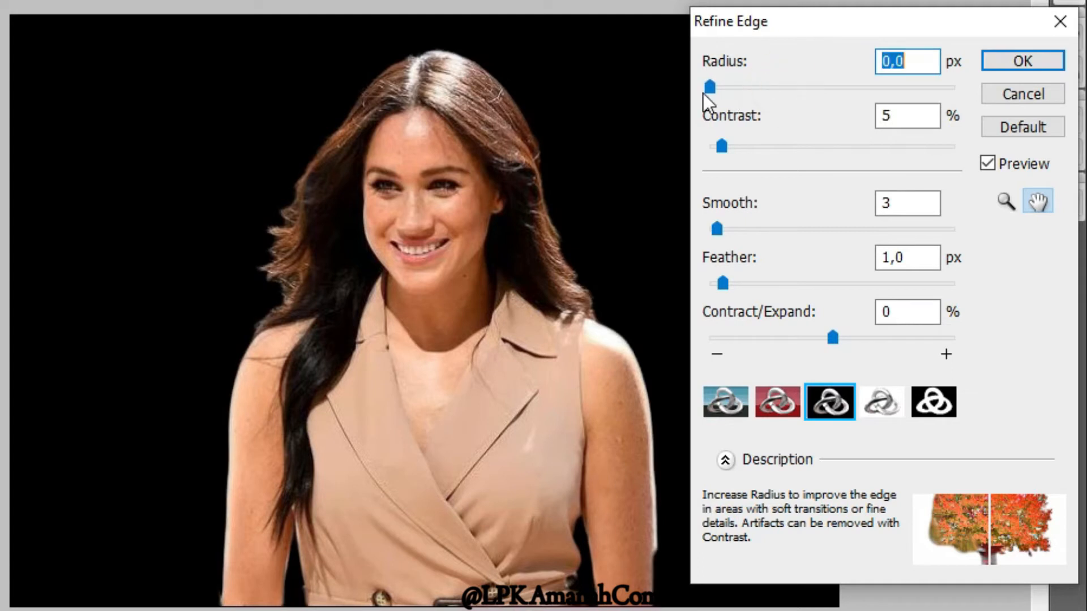
Try Contrast values of 1%, 37% and 13% on the selection edge in the standard and Quick Mask previews.
click(727, 403)
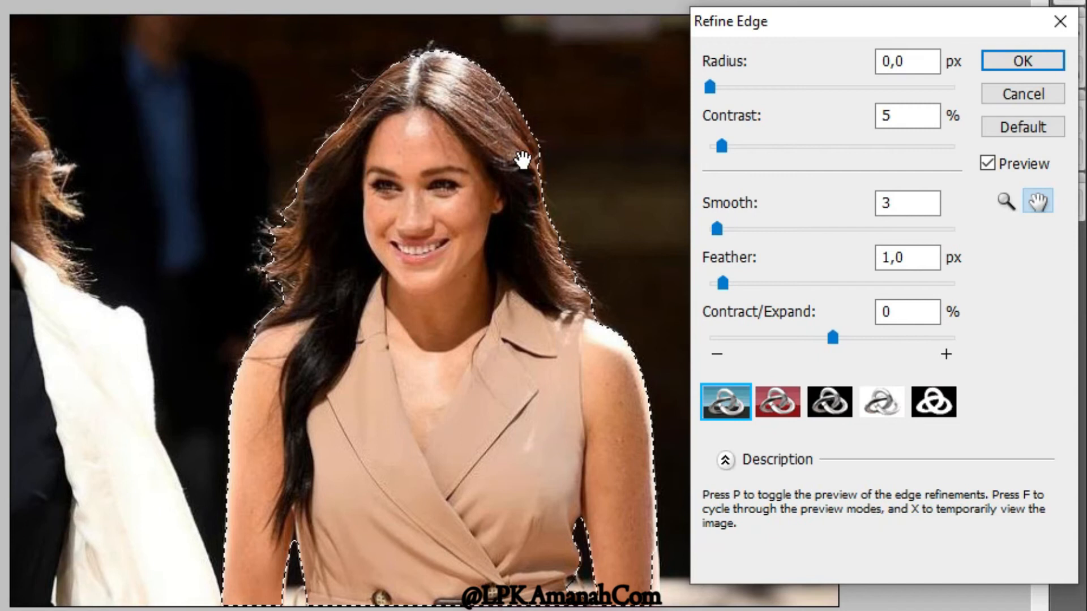
drag(722, 146, 712, 148)
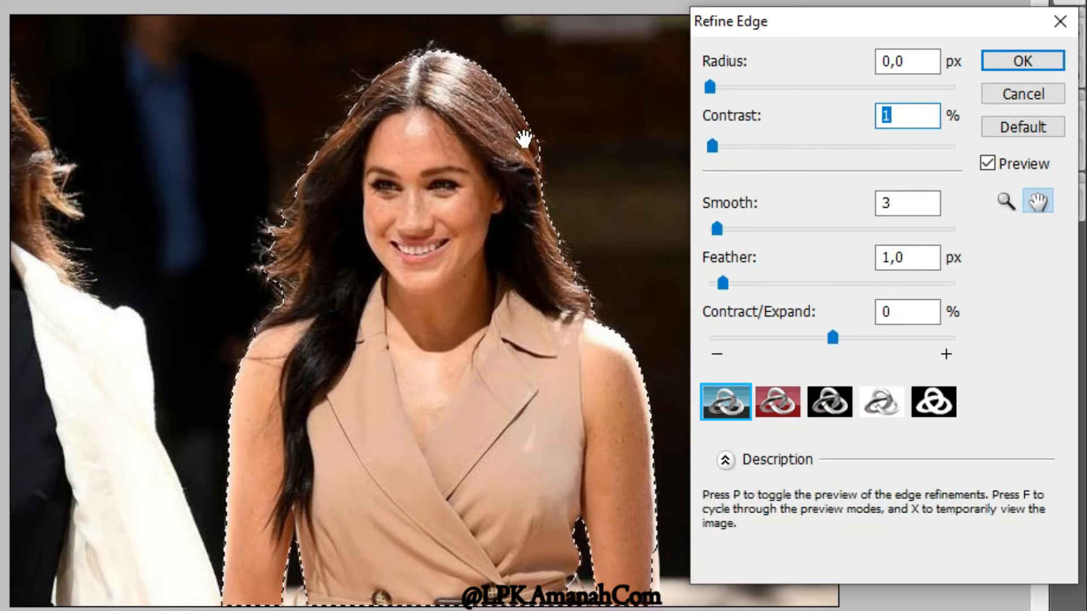
drag(711, 147, 800, 146)
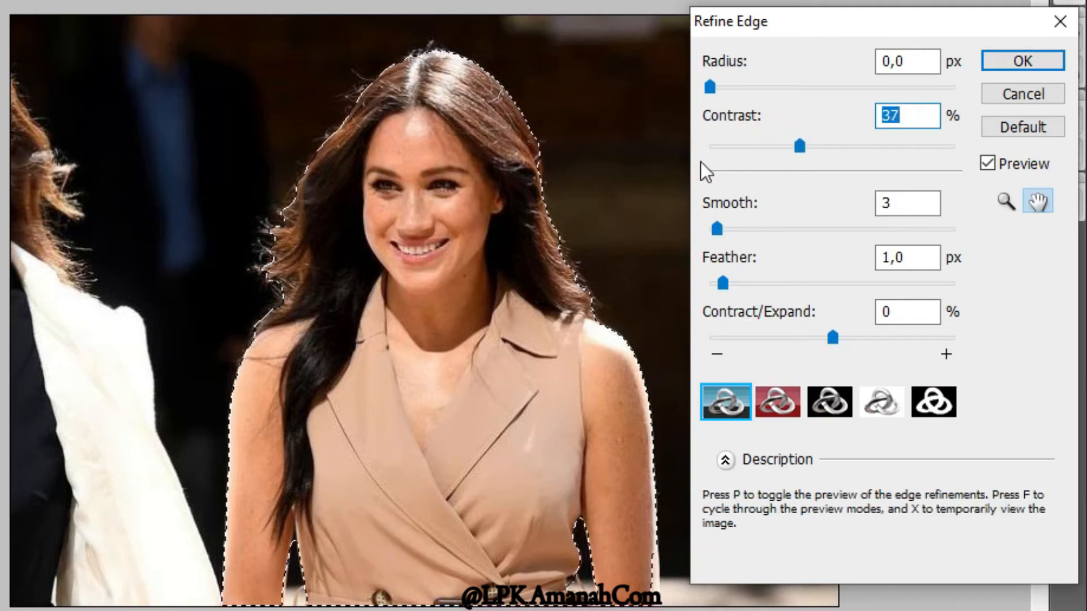
click(776, 404)
drag(800, 151, 921, 155)
drag(766, 145, 741, 141)
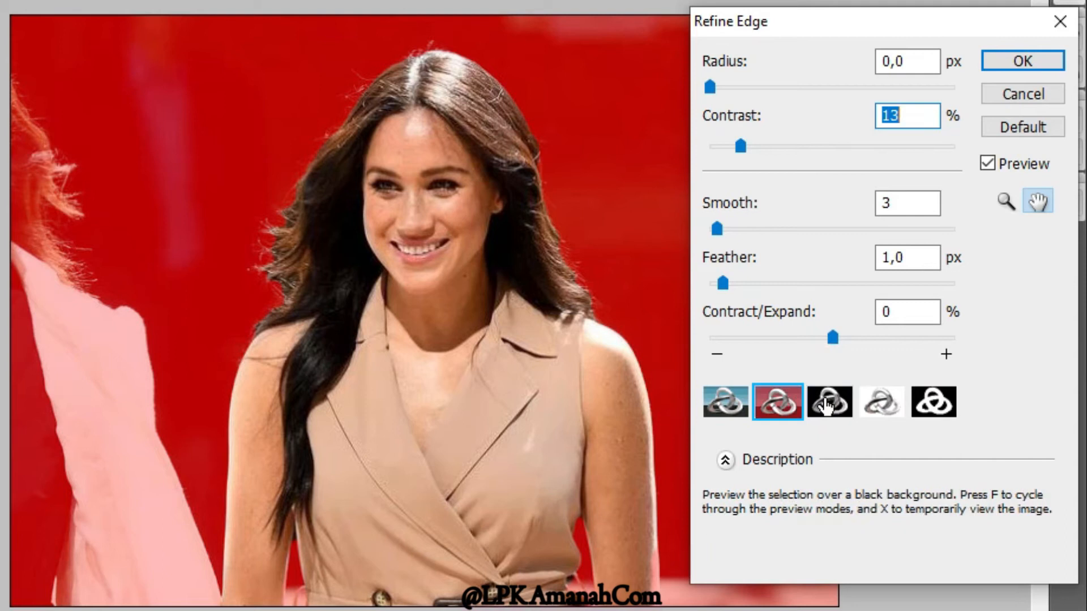
Try Contrast values of 67%, 100% and 46% with the woman previewed over a black background.
click(830, 402)
drag(847, 145, 873, 147)
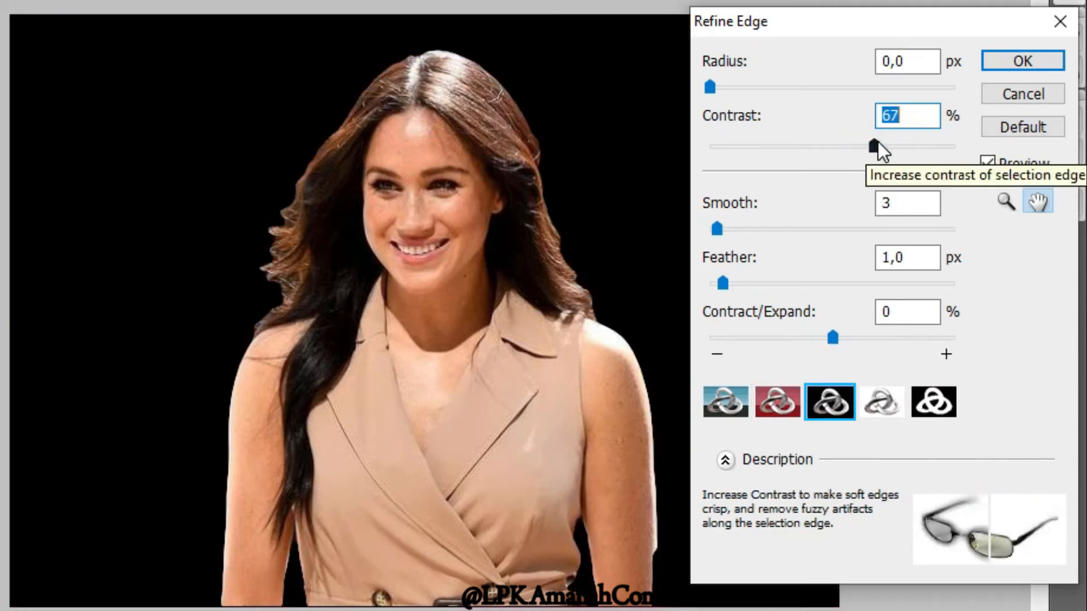
drag(873, 144, 956, 148)
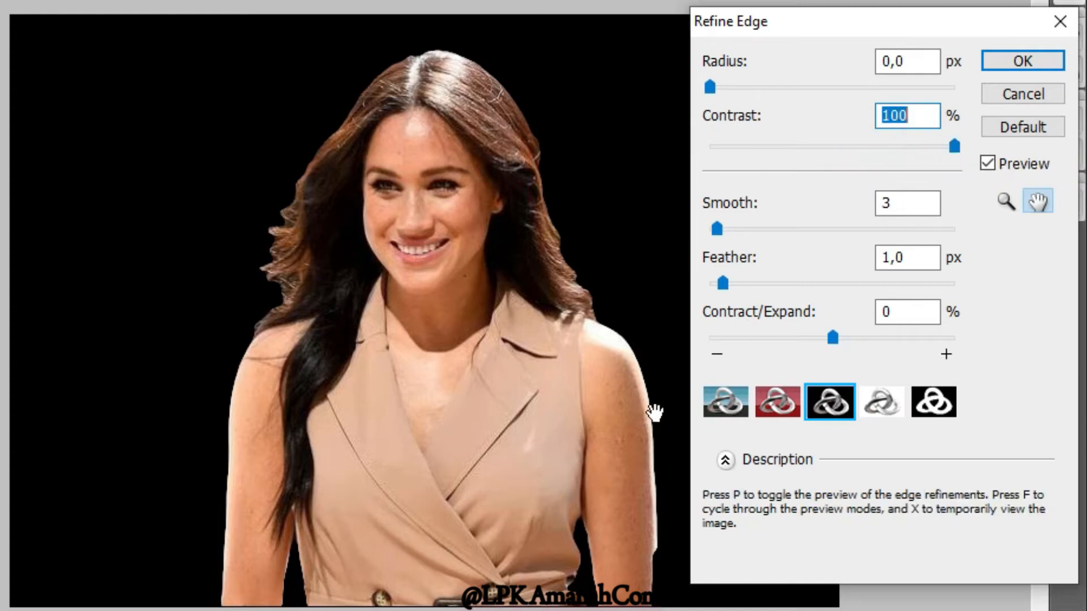
click(837, 145)
mouse_move(839, 142)
mouse_down()
mouse_move(776, 145)
mouse_move(822, 148)
mouse_up()
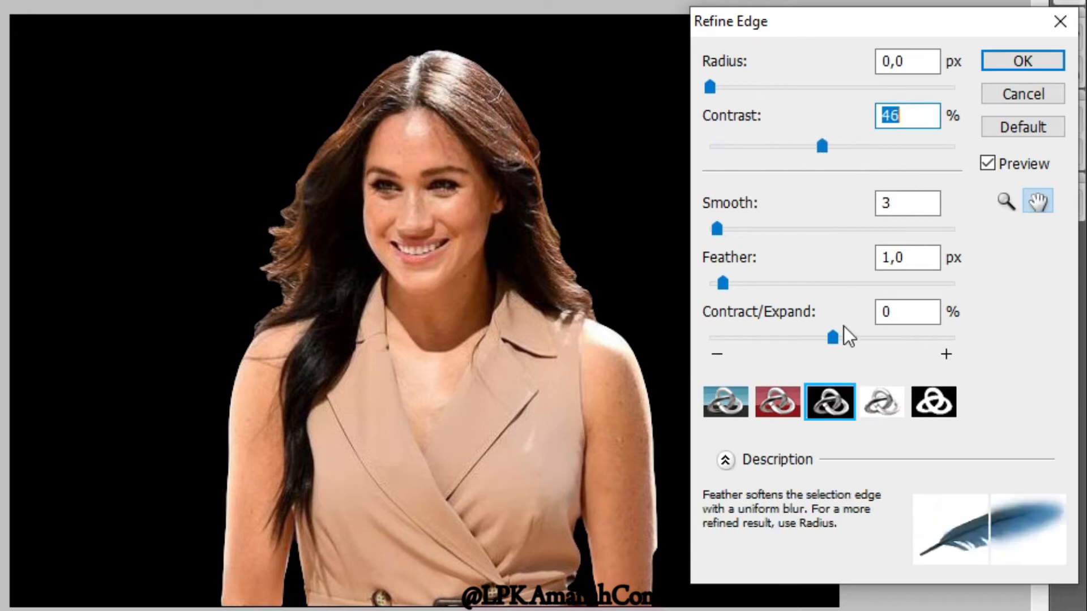
Compare the edge over white at 100% and 0% Contrast, leaving Contrast at 0%.
click(882, 404)
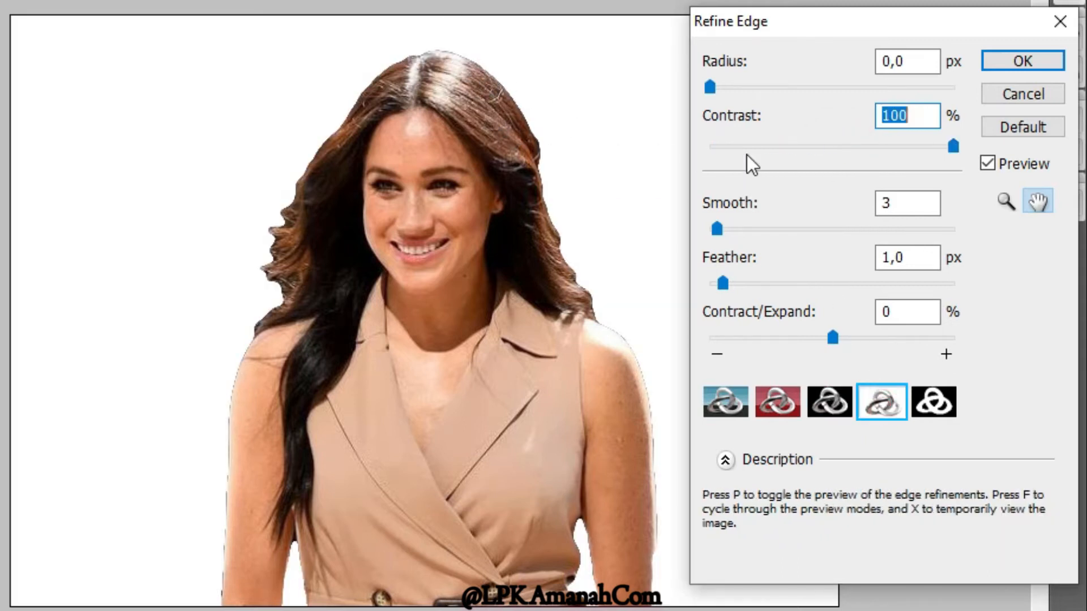
drag(955, 145, 707, 166)
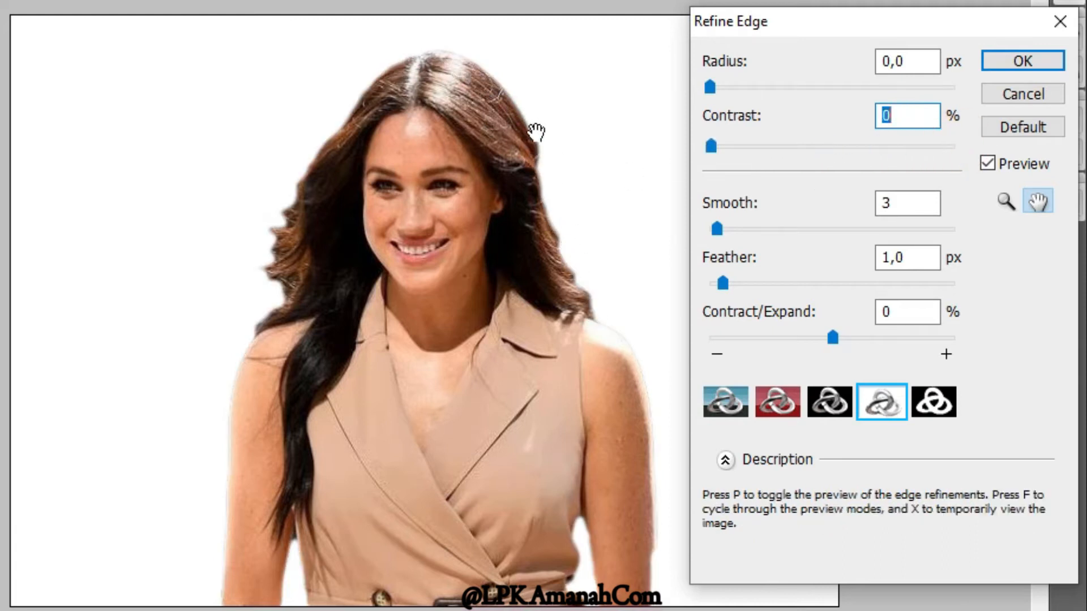
drag(711, 146, 968, 154)
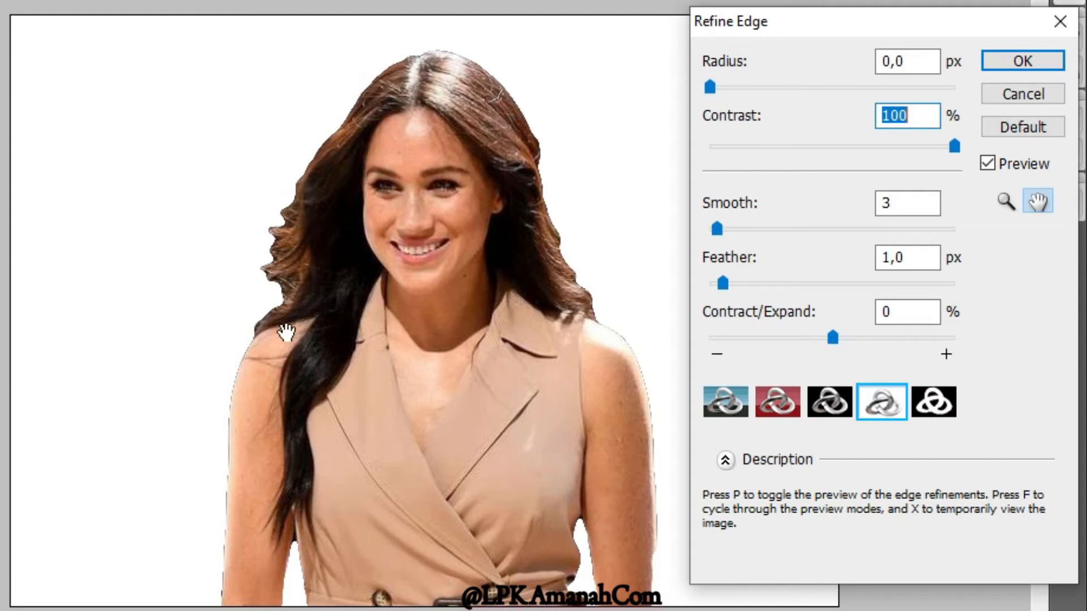
drag(956, 146, 702, 154)
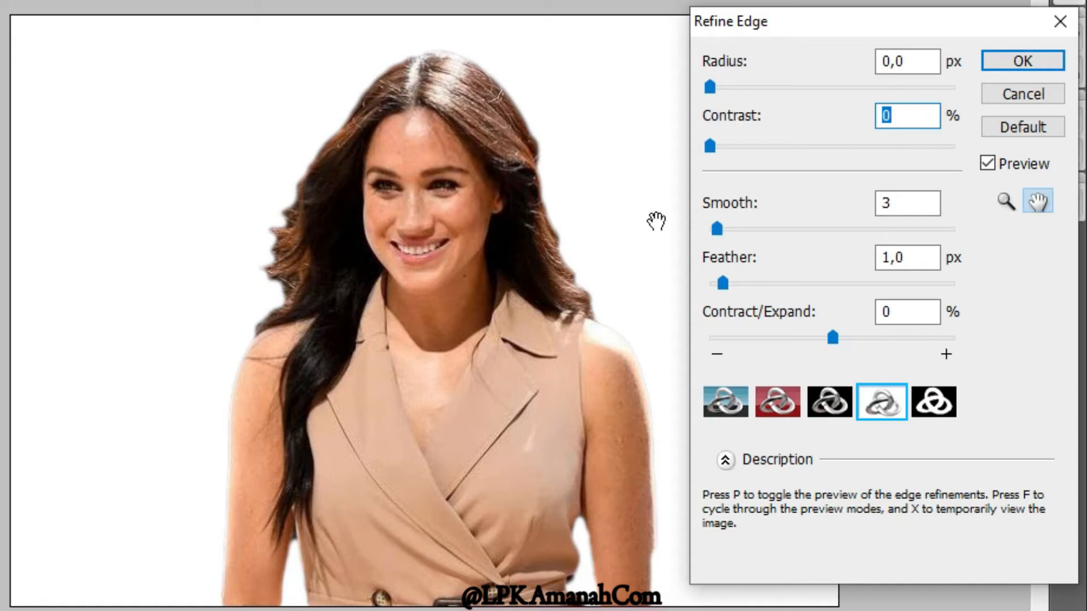
Compare the selection edge at Smooth 0 and 100, leaving Smooth at 0.
drag(718, 226, 699, 227)
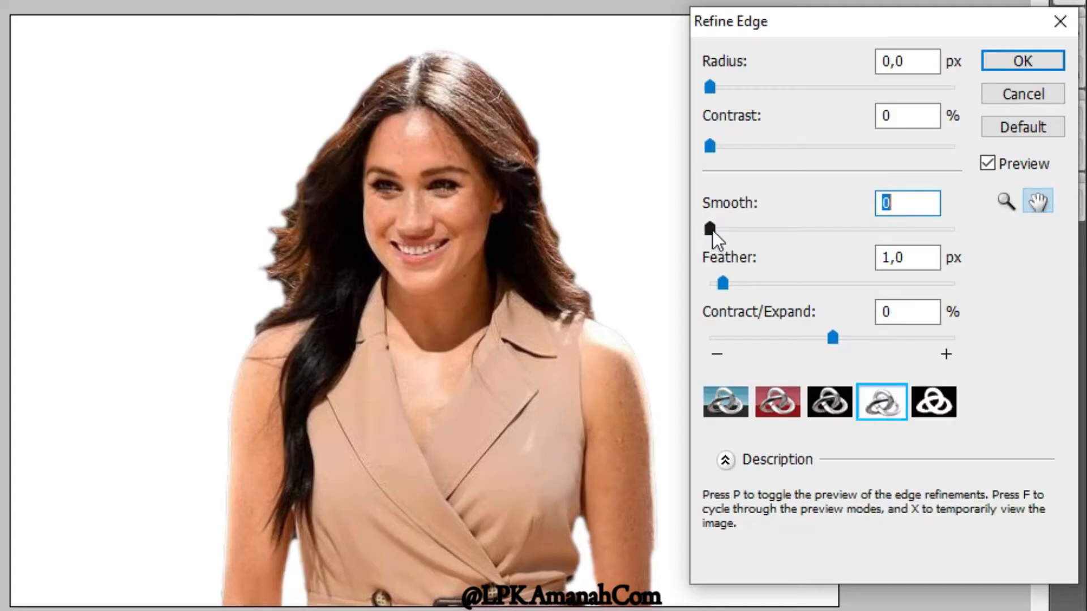
mouse_move(709, 227)
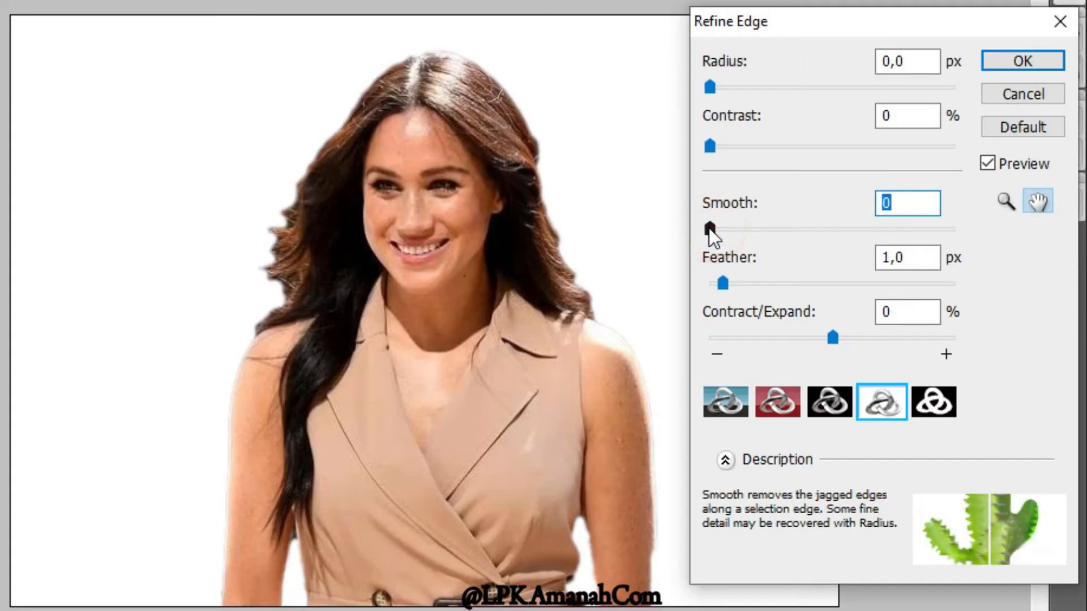
drag(709, 228, 970, 233)
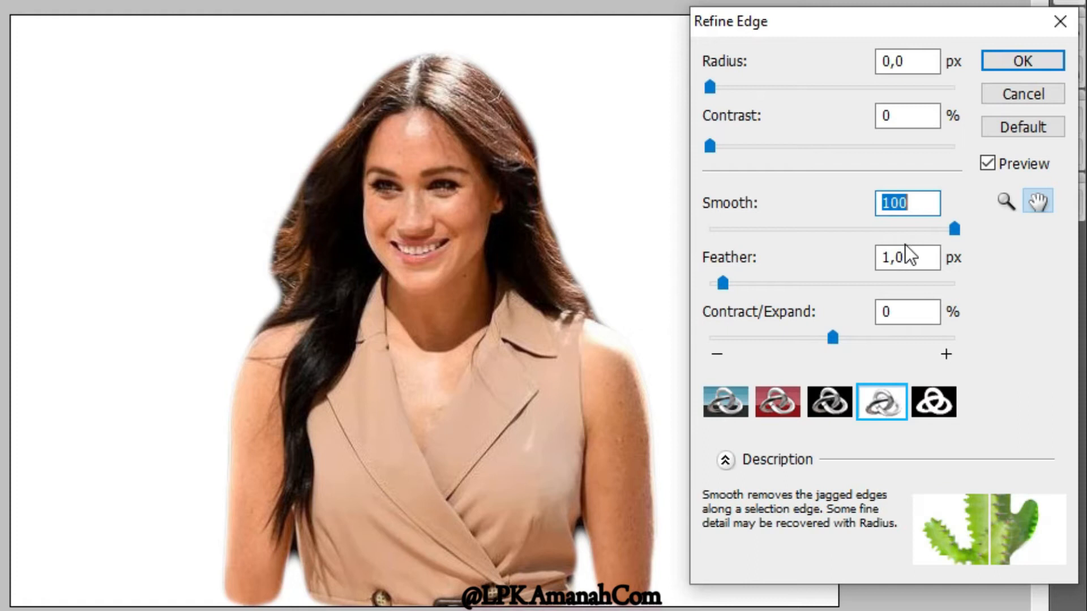
drag(952, 230, 725, 223)
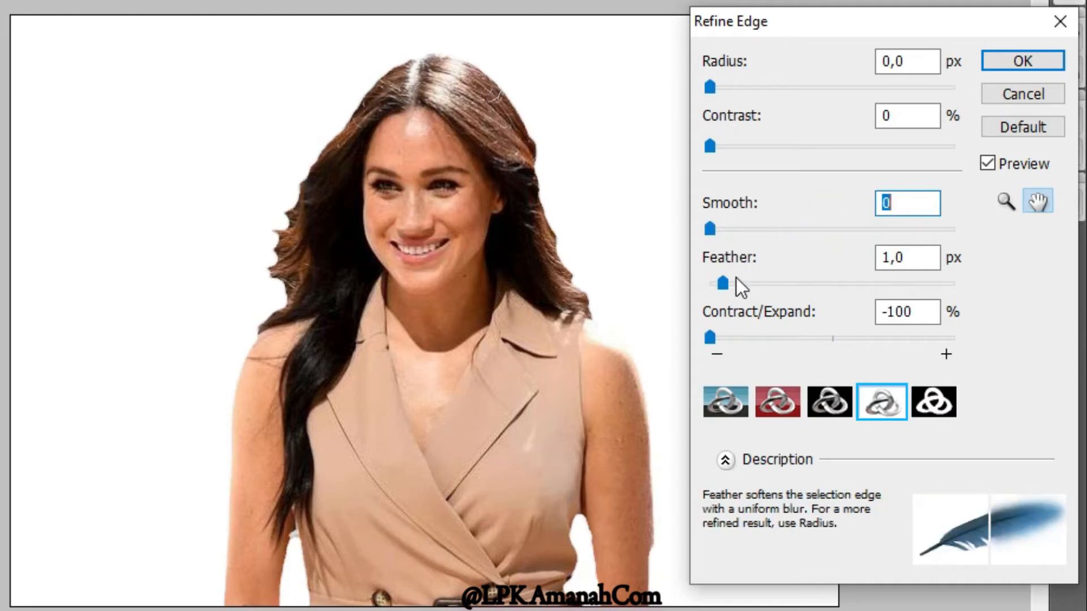
Test Feather at 176,6 px and 0,7 px in the mask and black background previews, leaving Feather at 0 px.
drag(721, 283, 706, 286)
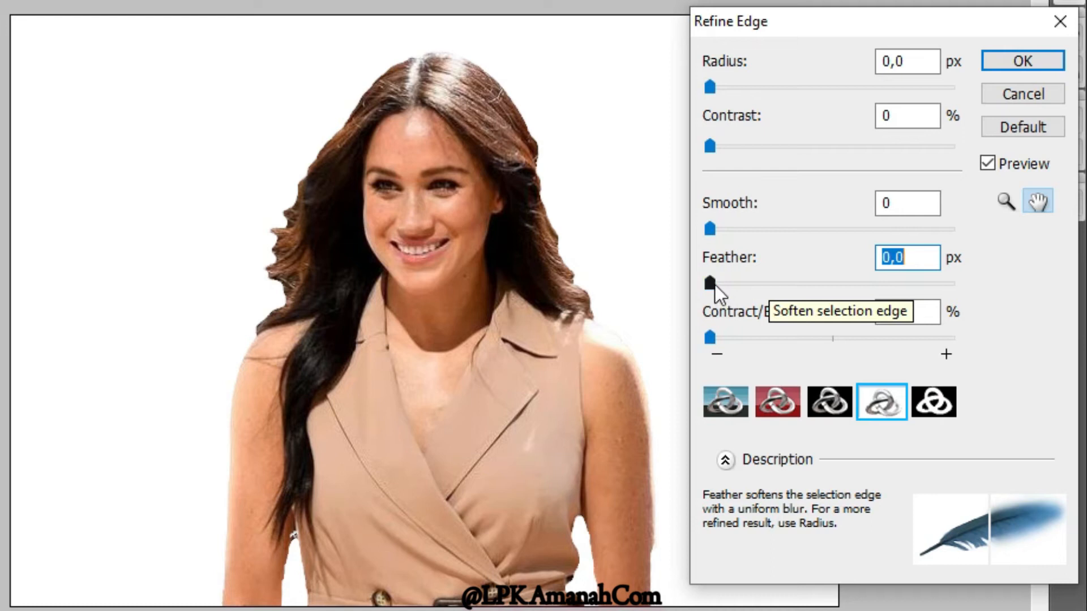
drag(715, 284, 943, 290)
click(936, 399)
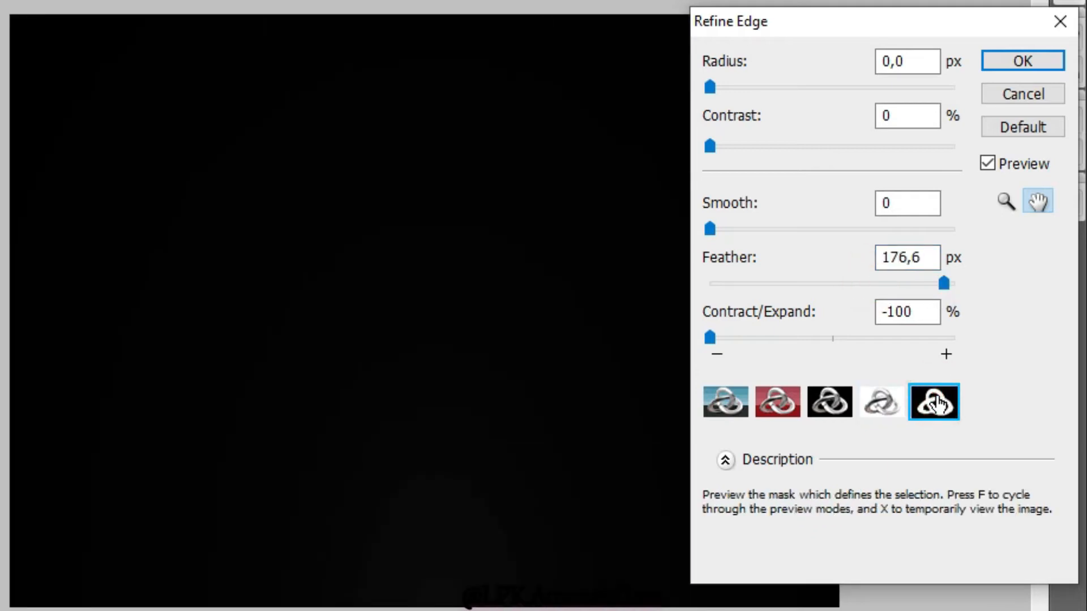
drag(943, 284, 719, 283)
click(830, 412)
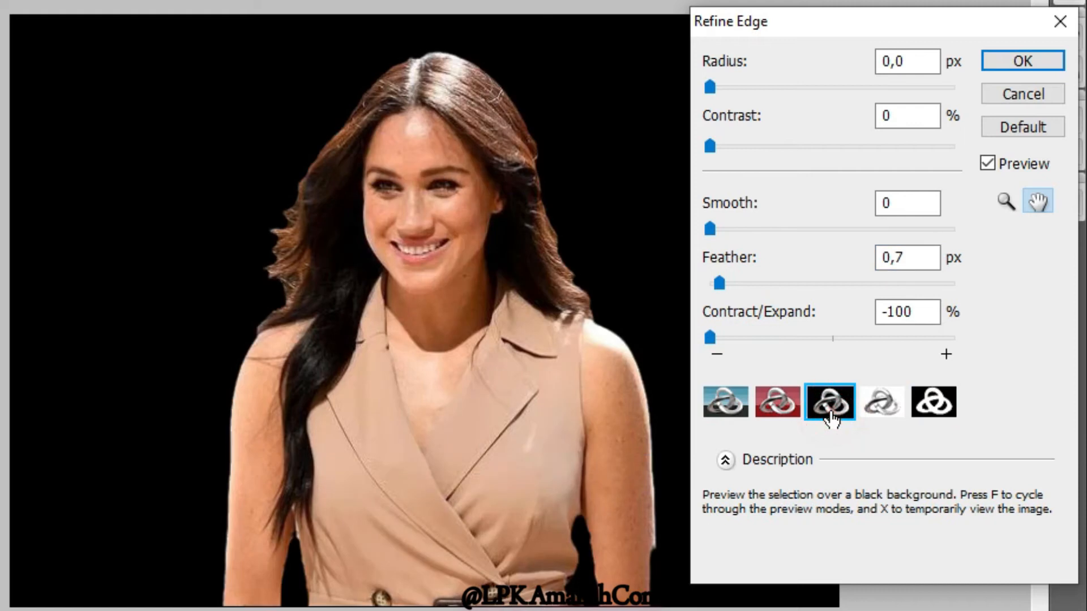
mouse_move(719, 283)
mouse_down()
mouse_move(837, 294)
mouse_move(700, 281)
mouse_up()
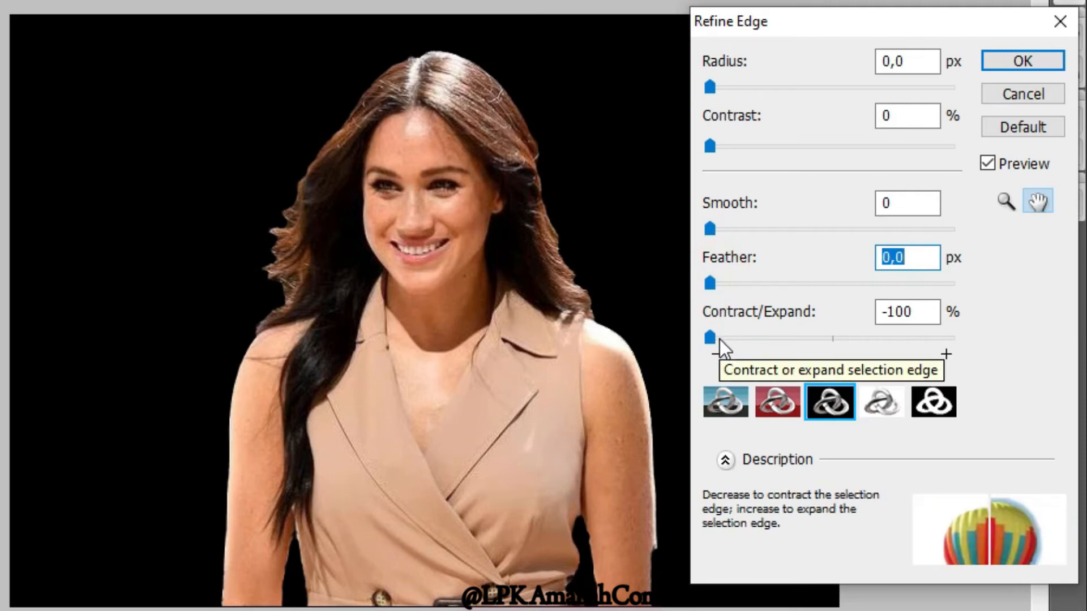
Test Contract/Expand at +100% and -98% with the standard selection border shown, leaving it at +73%.
drag(711, 337, 951, 337)
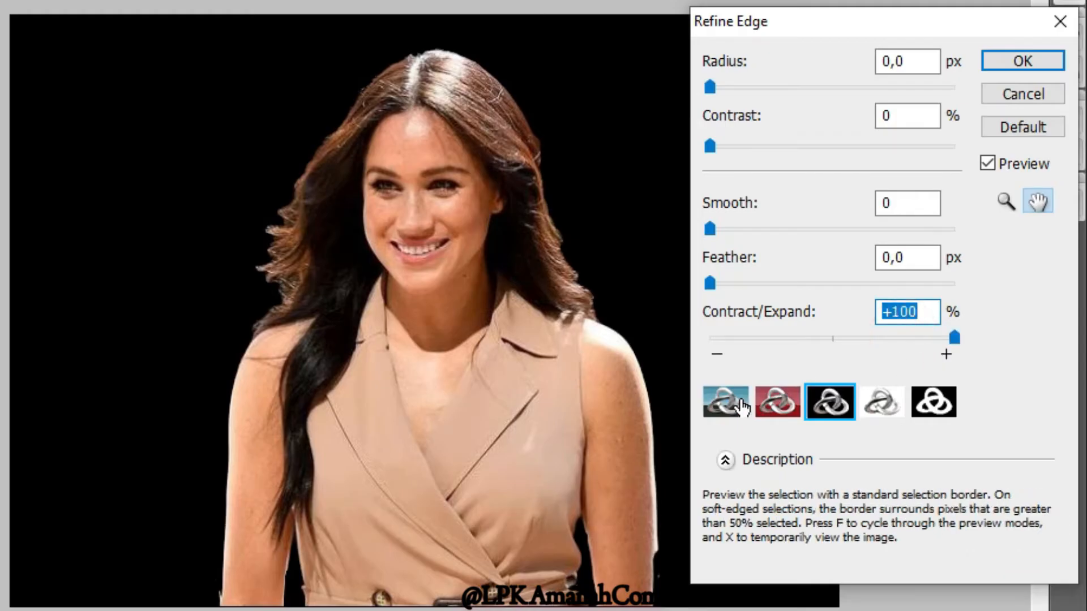
click(158, 67)
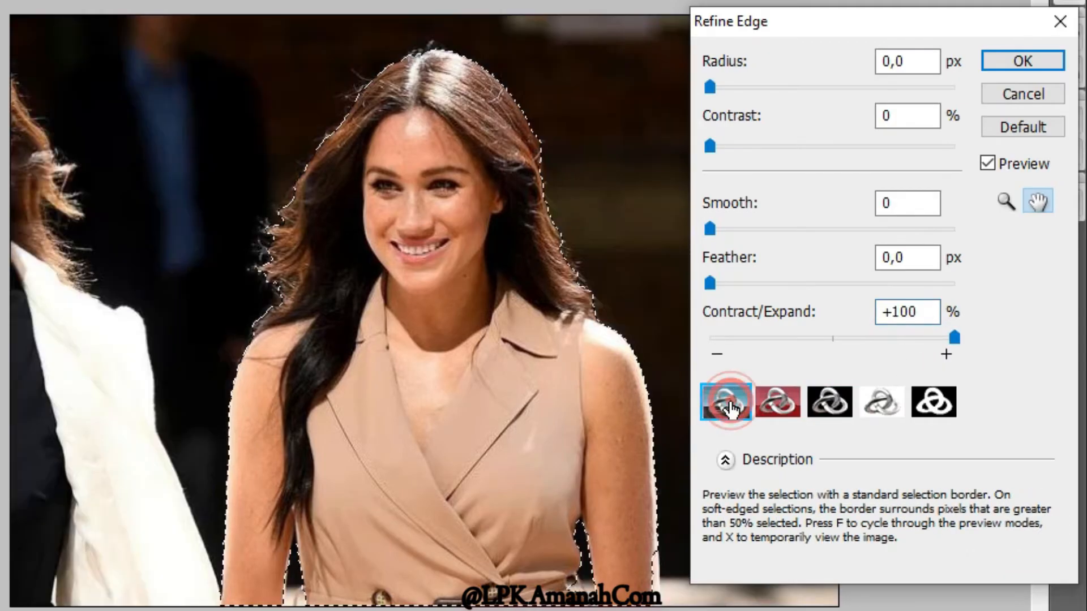
drag(958, 338, 712, 338)
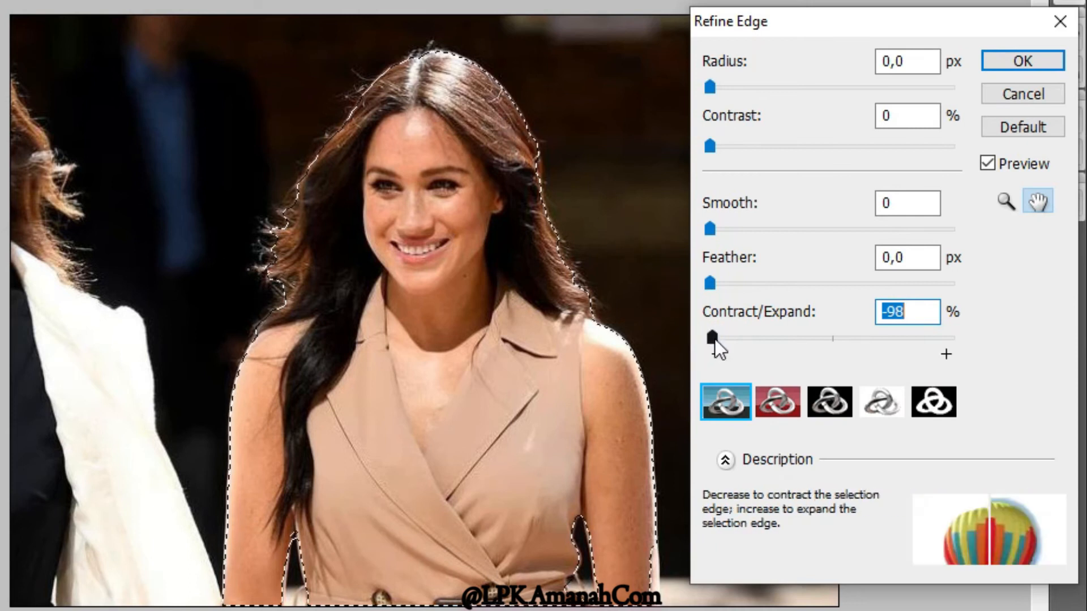
drag(715, 339, 915, 360)
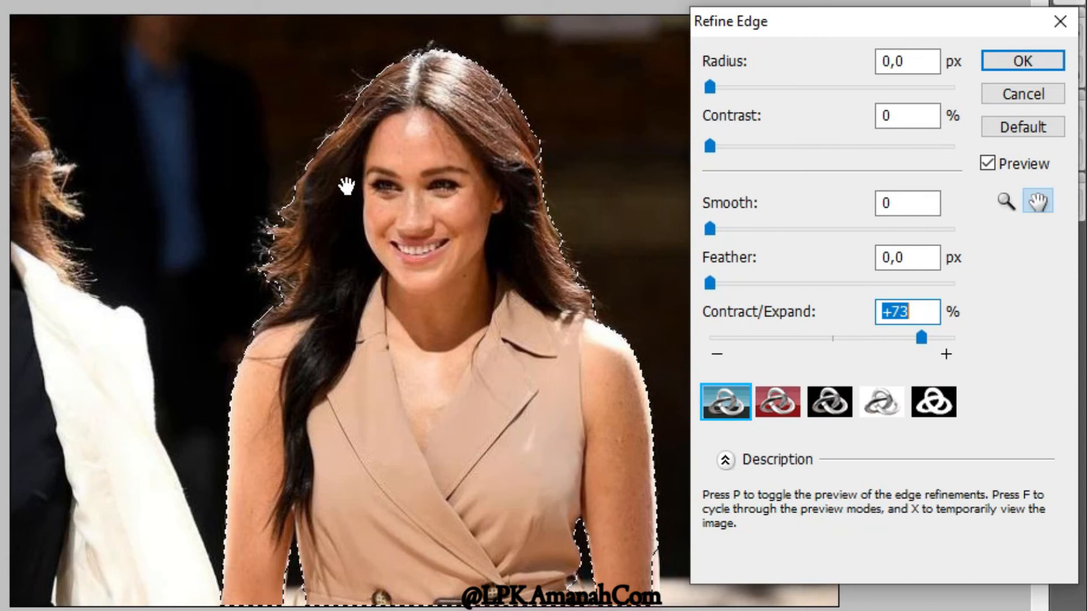
Set the selection edge's Radius to 1,1 px, Contrast to 10% and Smooth to 11.
click(713, 86)
drag(712, 86, 725, 87)
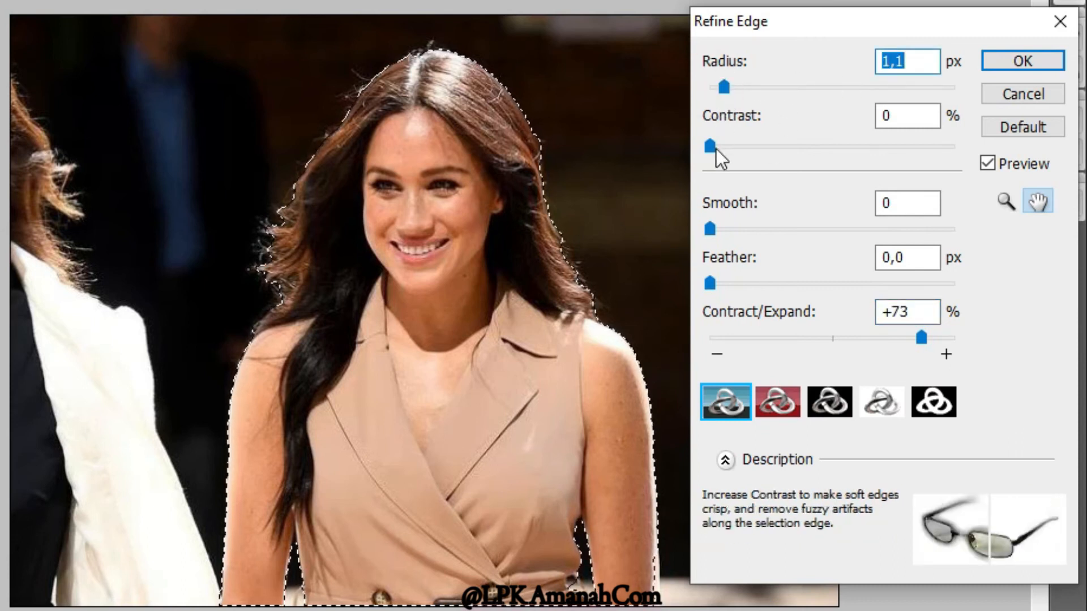
drag(716, 148, 734, 151)
drag(712, 229, 737, 229)
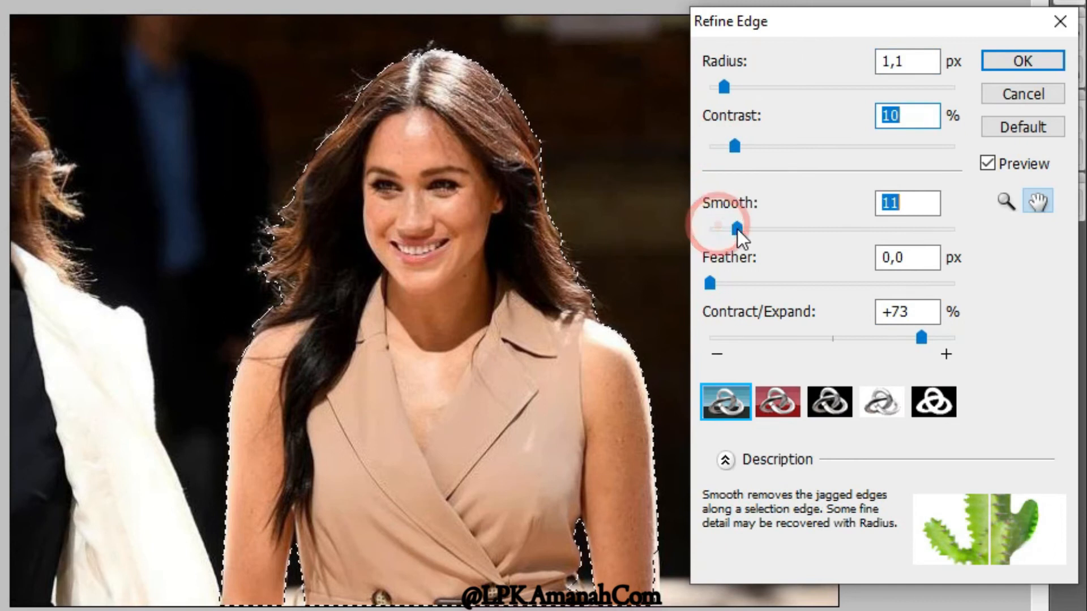
Tune the edge in the red overlay preview to Feather 3,7 px and Contract/Expand +11%, and apply the refinement.
drag(711, 283, 777, 285)
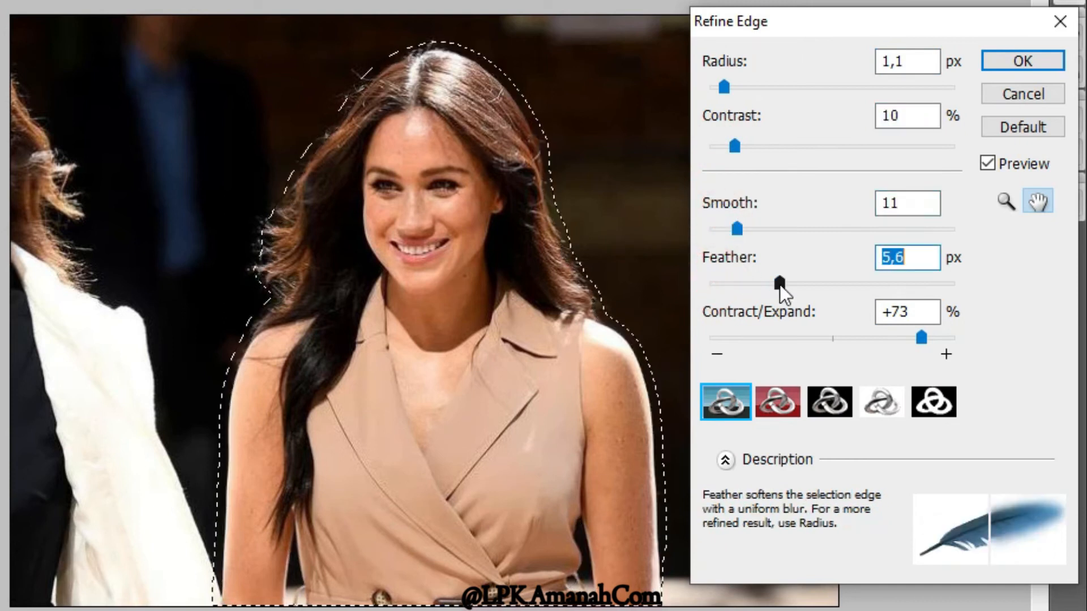
click(793, 406)
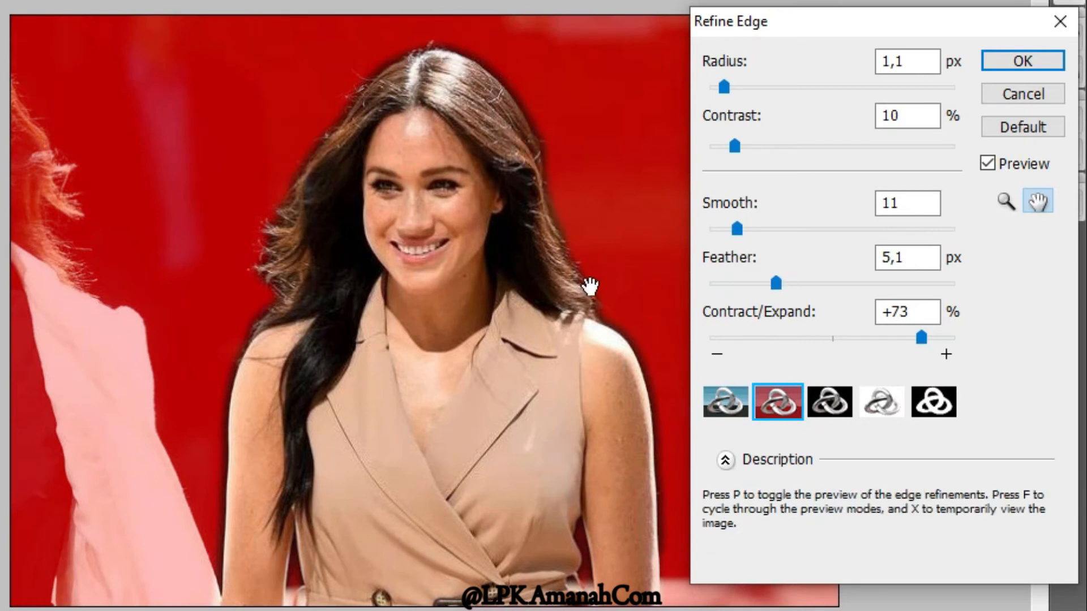
click(776, 283)
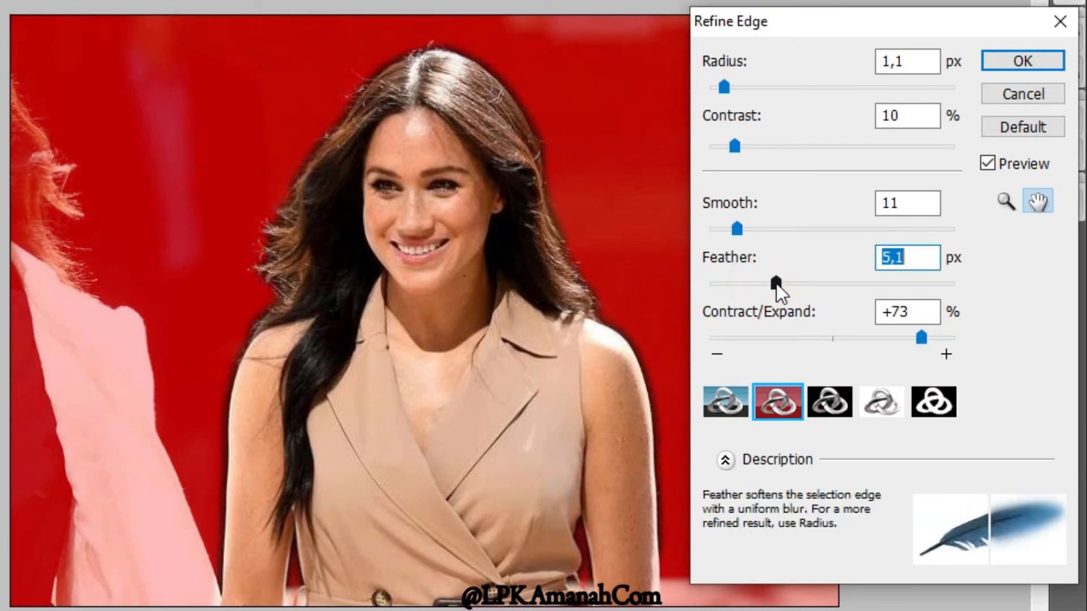
drag(783, 283, 768, 286)
drag(921, 338, 709, 339)
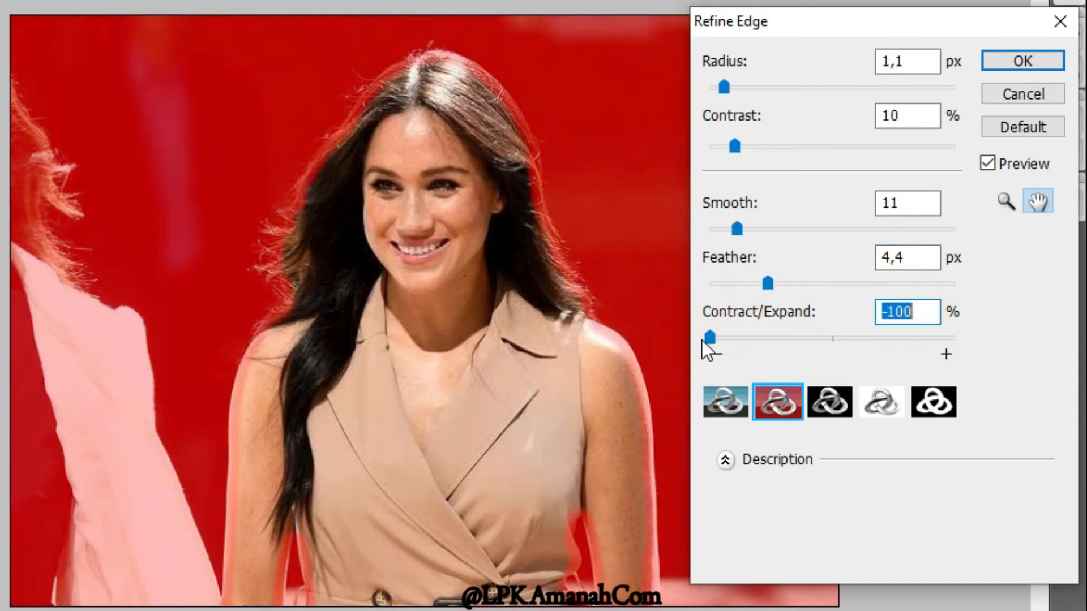
mouse_move(768, 283)
mouse_down()
mouse_move(816, 284)
mouse_move(759, 284)
mouse_up()
drag(710, 338, 848, 340)
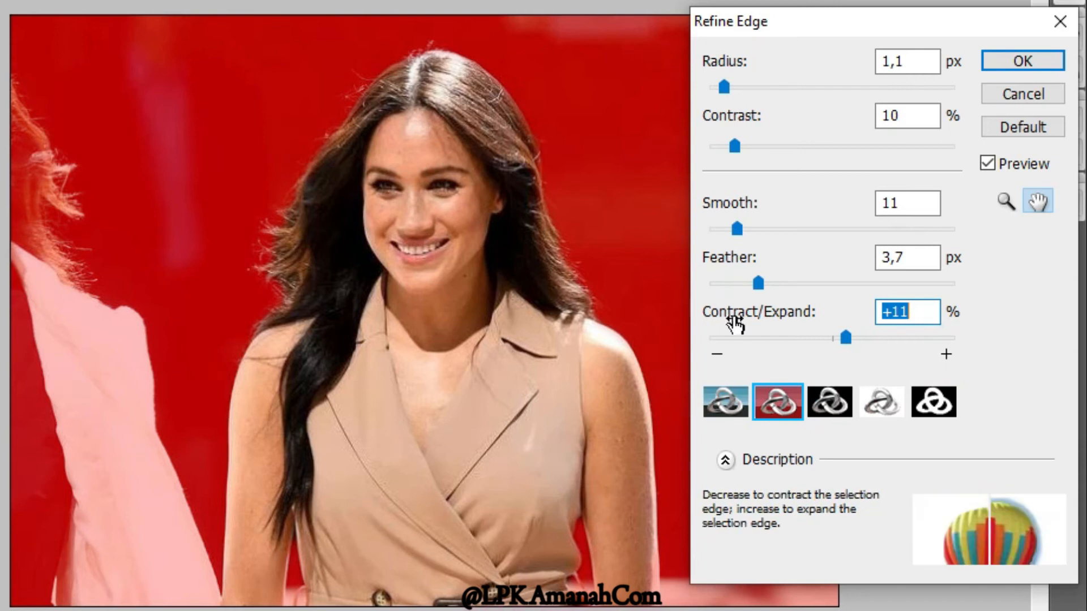
click(1001, 62)
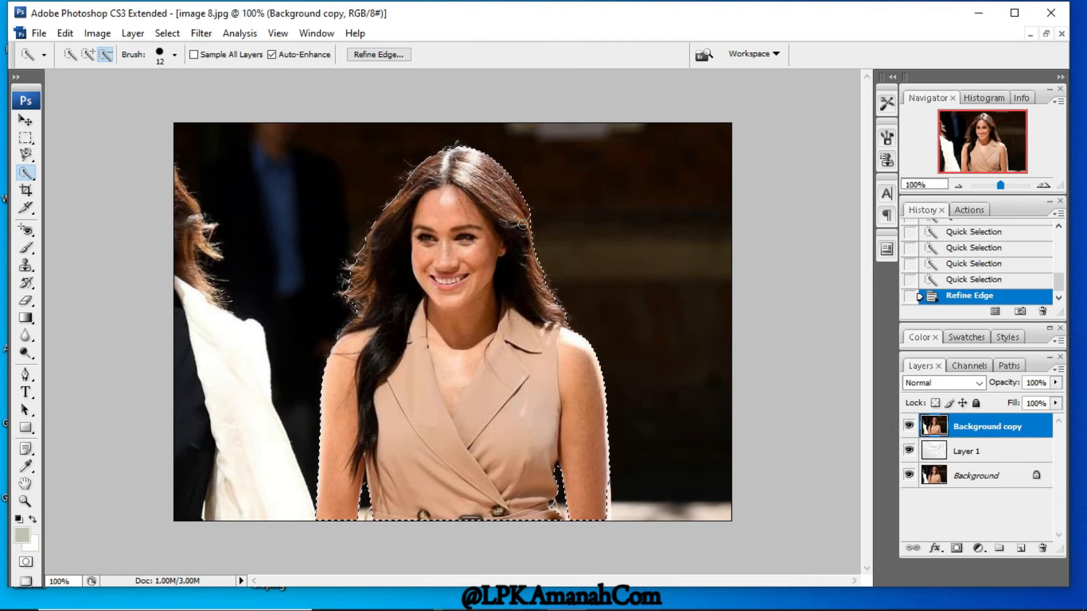
Invert the selection and delete the surroundings of the woman from the Background copy layer.
click(167, 33)
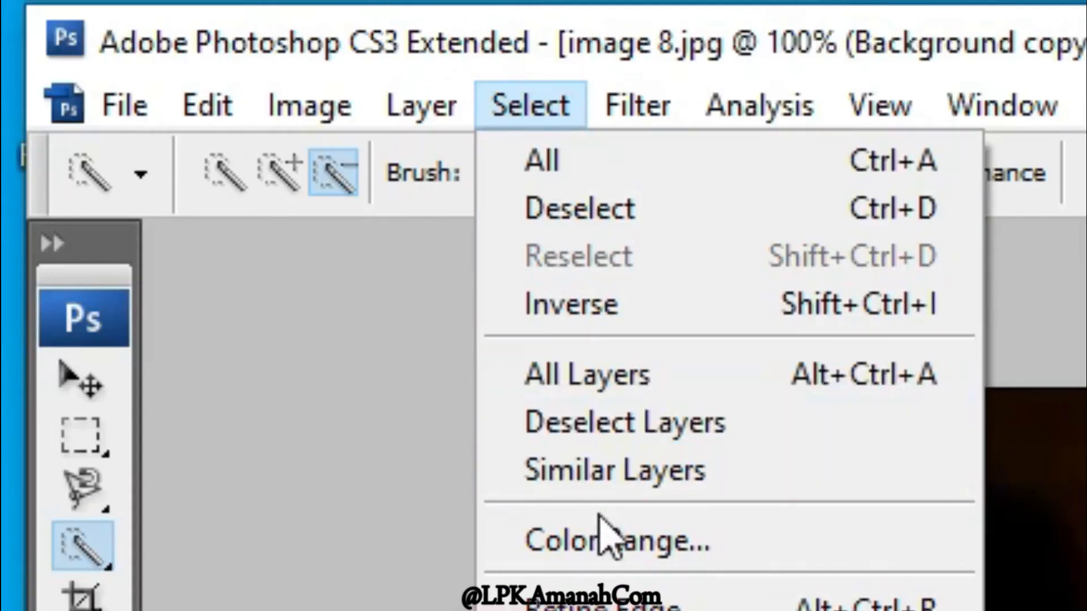
click(608, 311)
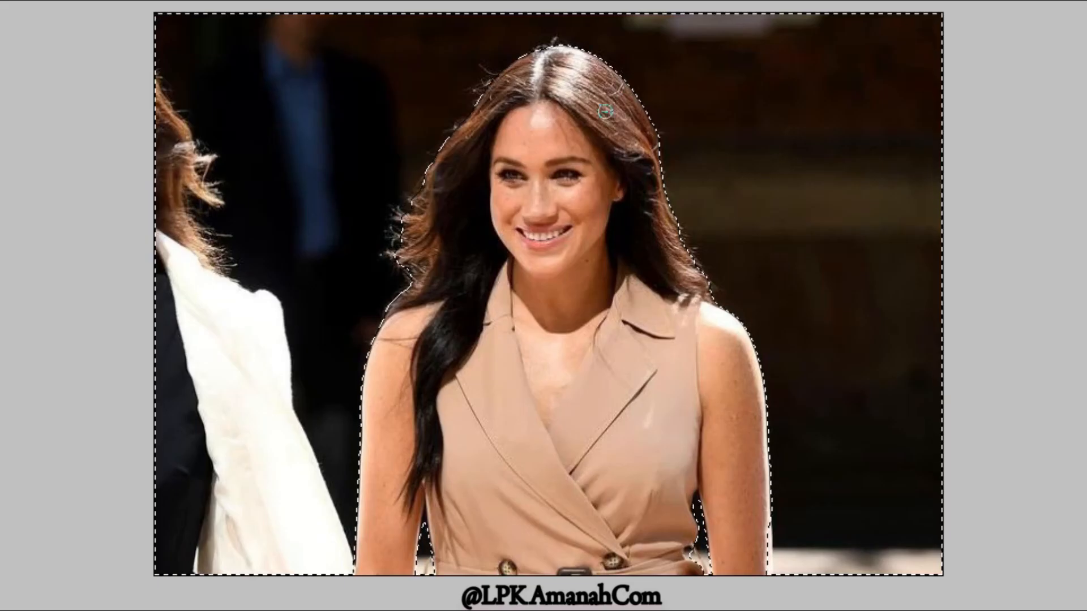
key(Delete)
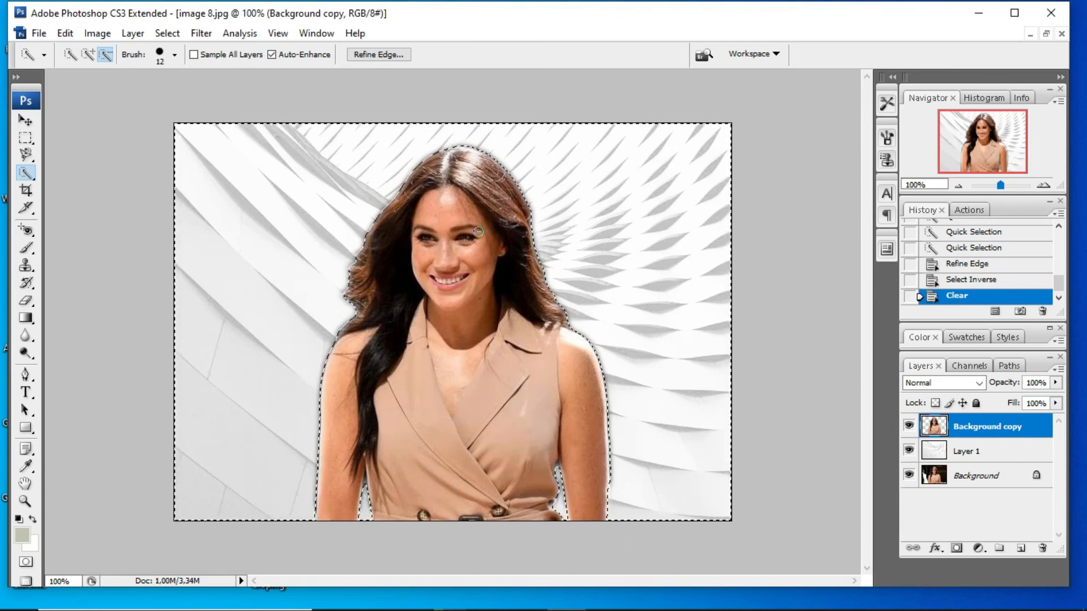
Step back through the history to the Refine Edge state, undoing the clearing and the inverted selection.
click(966, 264)
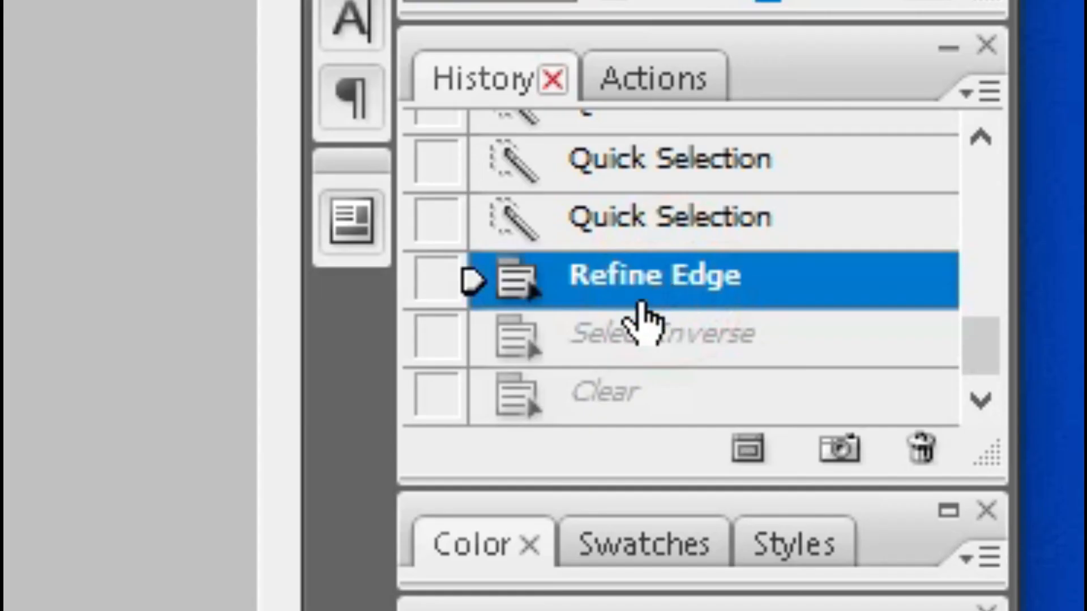
click(616, 334)
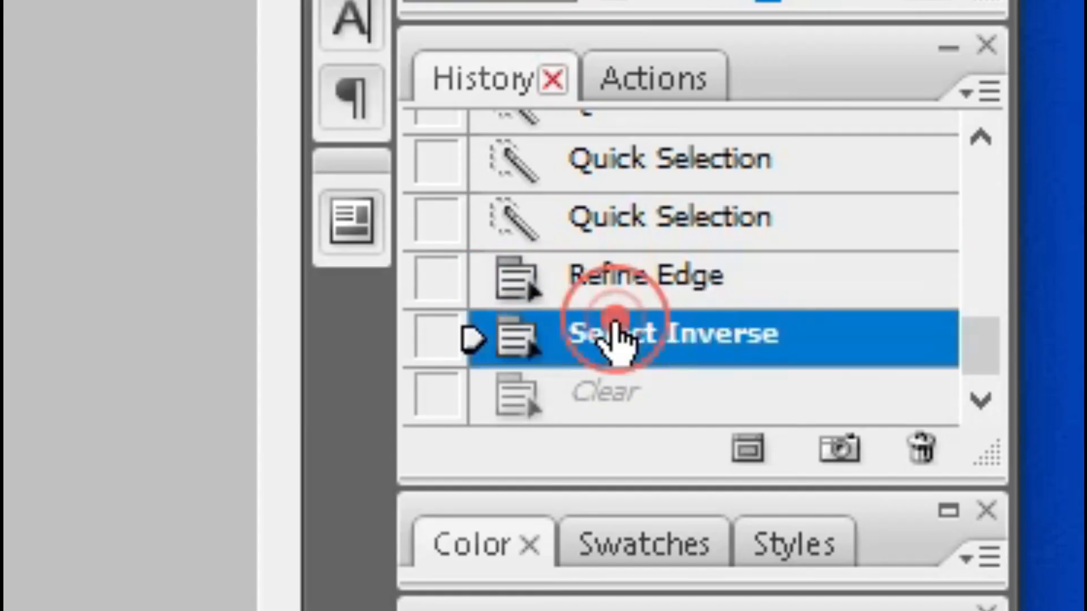
click(580, 278)
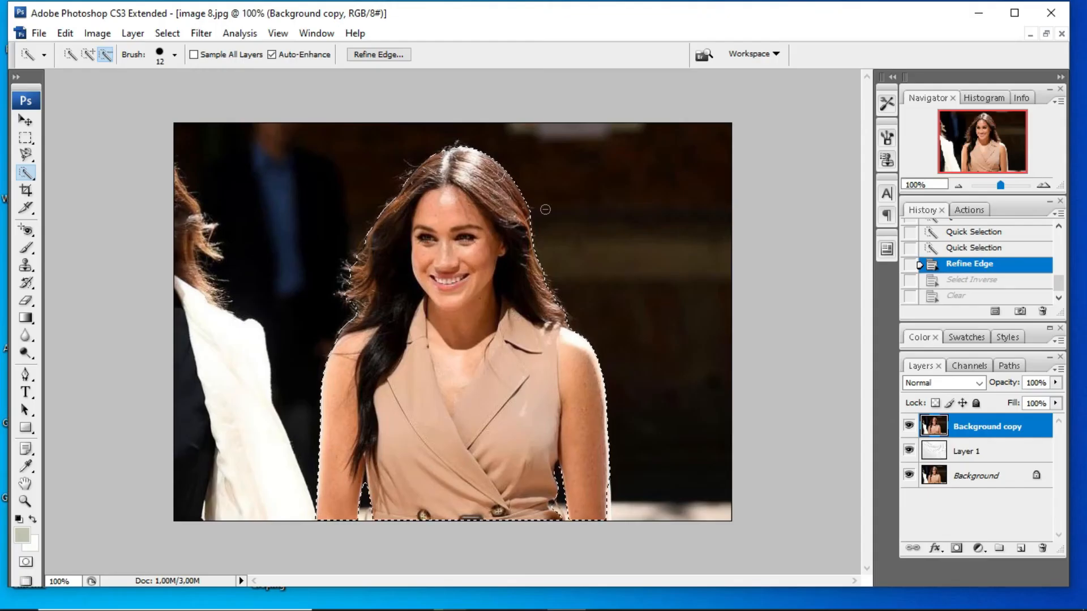
Create a new blank document and switch to the standard screen mode to show both documents in floating windows.
click(39, 33)
click(44, 49)
click(590, 152)
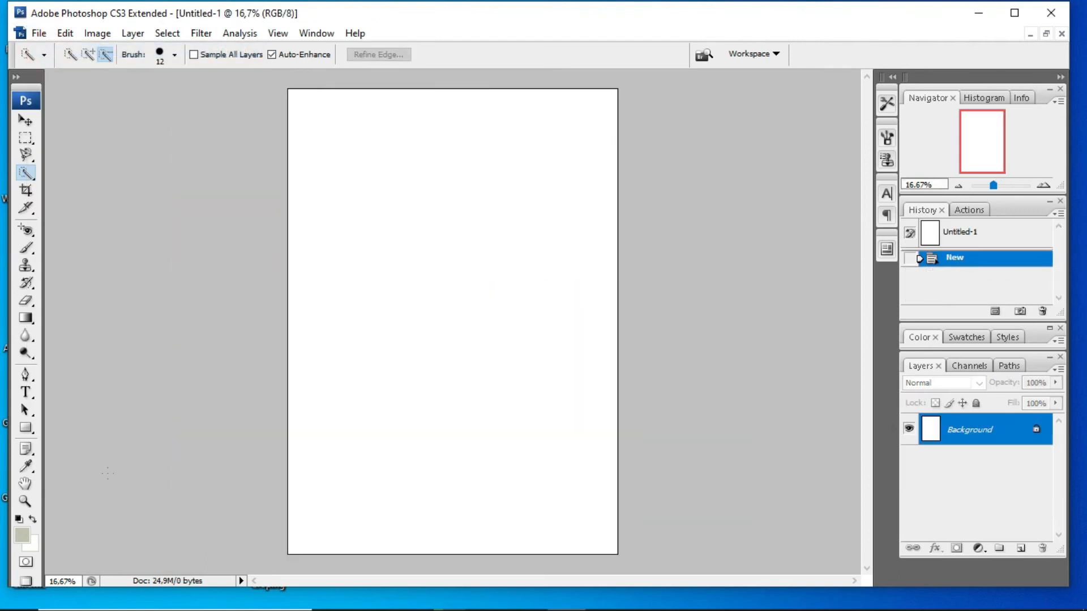
click(108, 473)
click(25, 581)
click(78, 513)
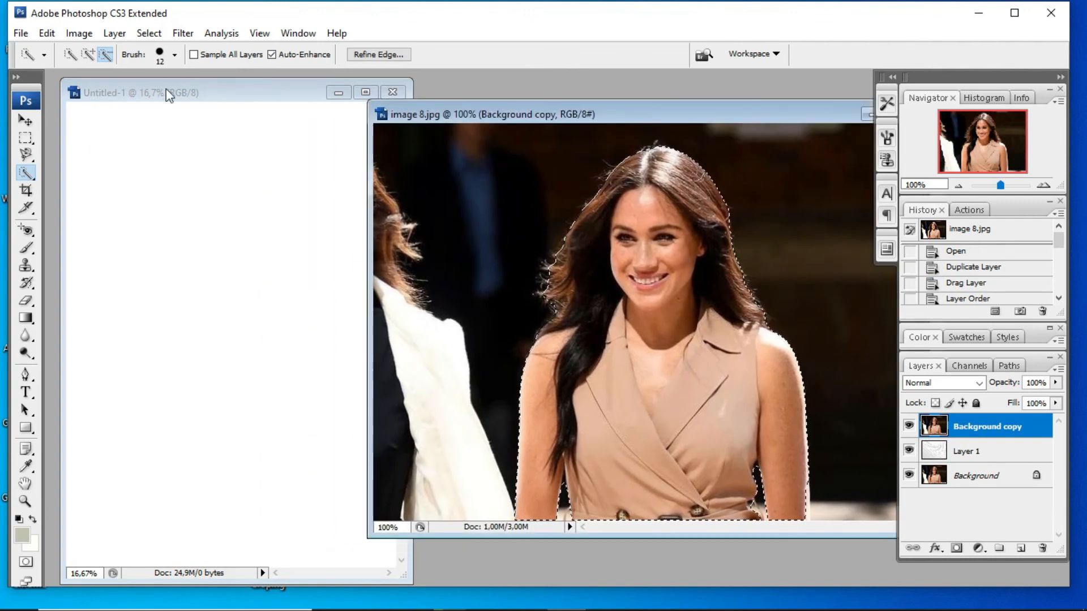
Copy the selected woman into the blank Untitled-1 document with the Move tool, and close that document without saving.
click(165, 92)
key(v)
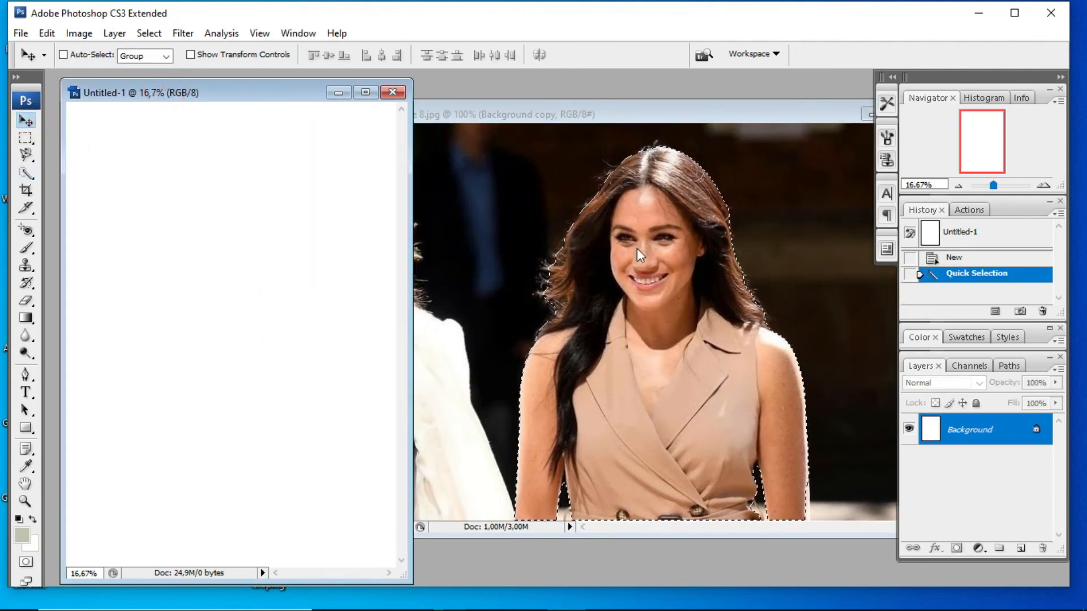
drag(637, 248, 190, 242)
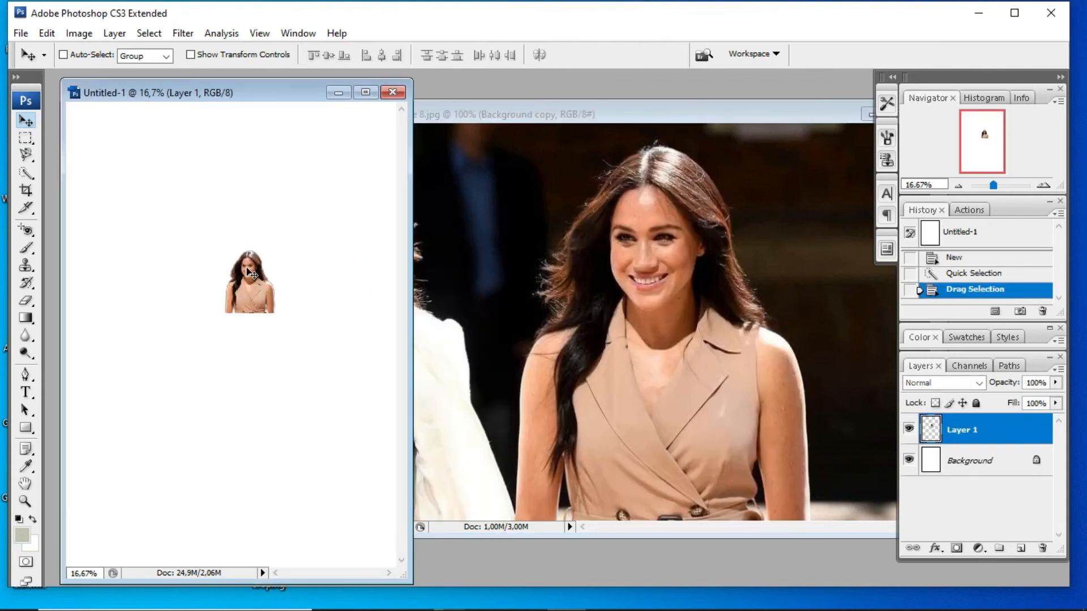
click(393, 91)
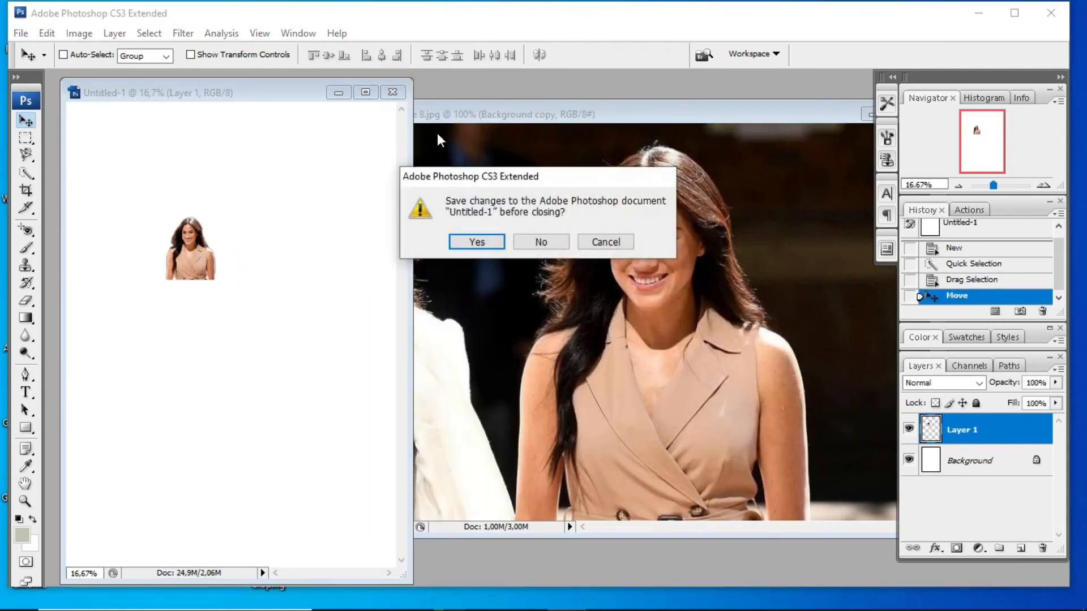
click(532, 241)
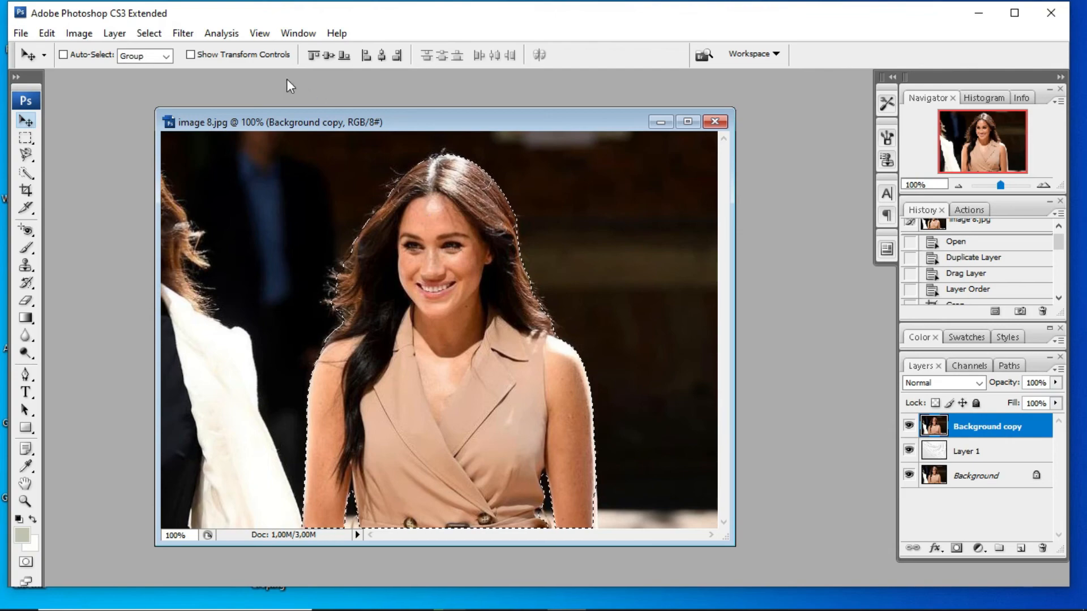
Copy the selected woman to a new layer directly above the textured Layer 1, with the Background copy and Background layers hidden.
click(122, 37)
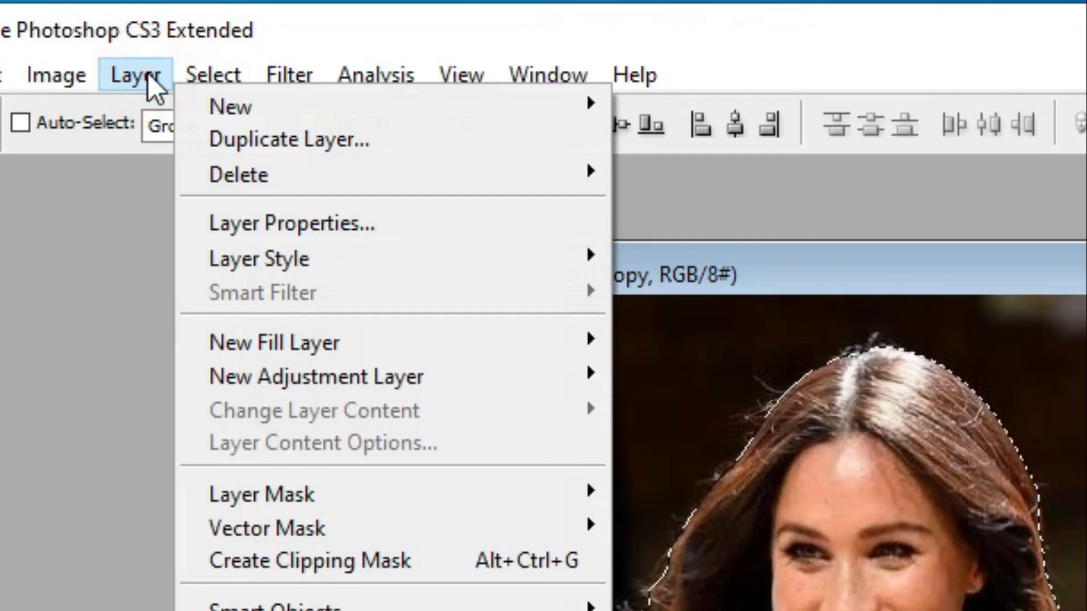
mouse_move(187, 107)
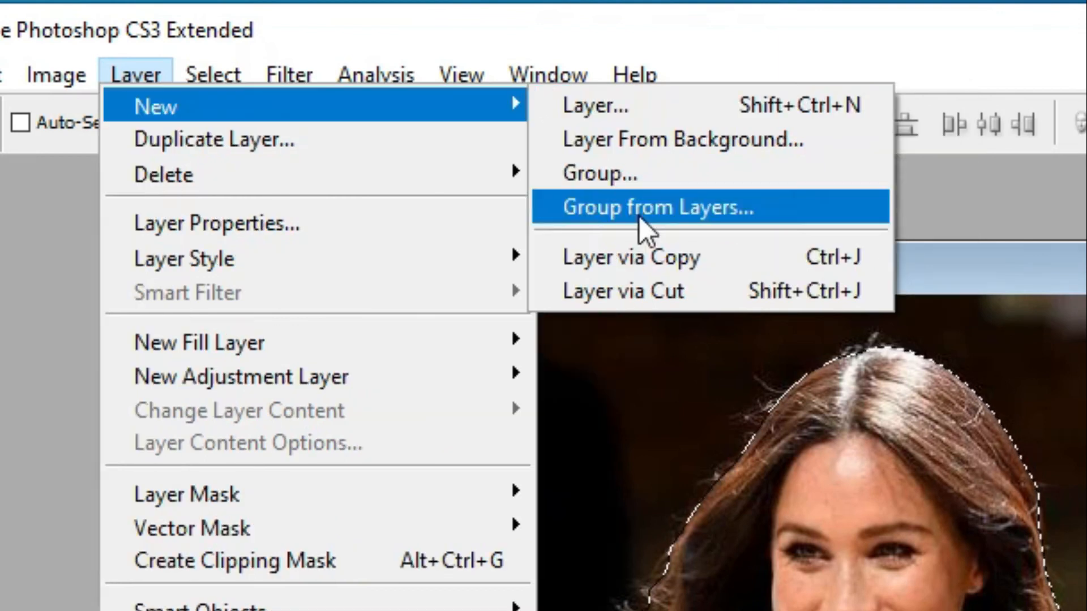
click(711, 259)
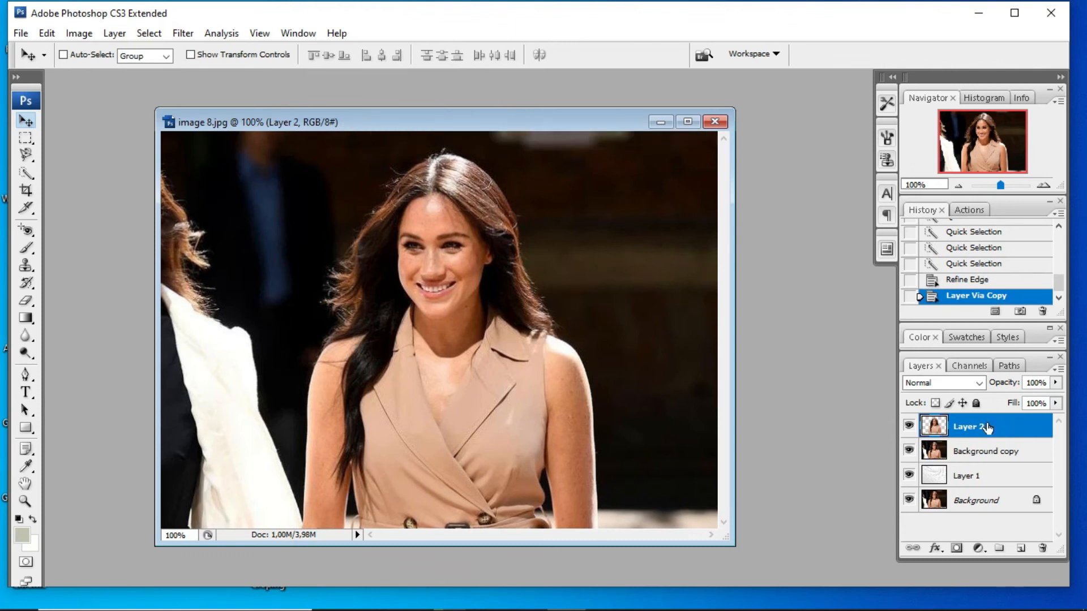
drag(909, 451, 909, 500)
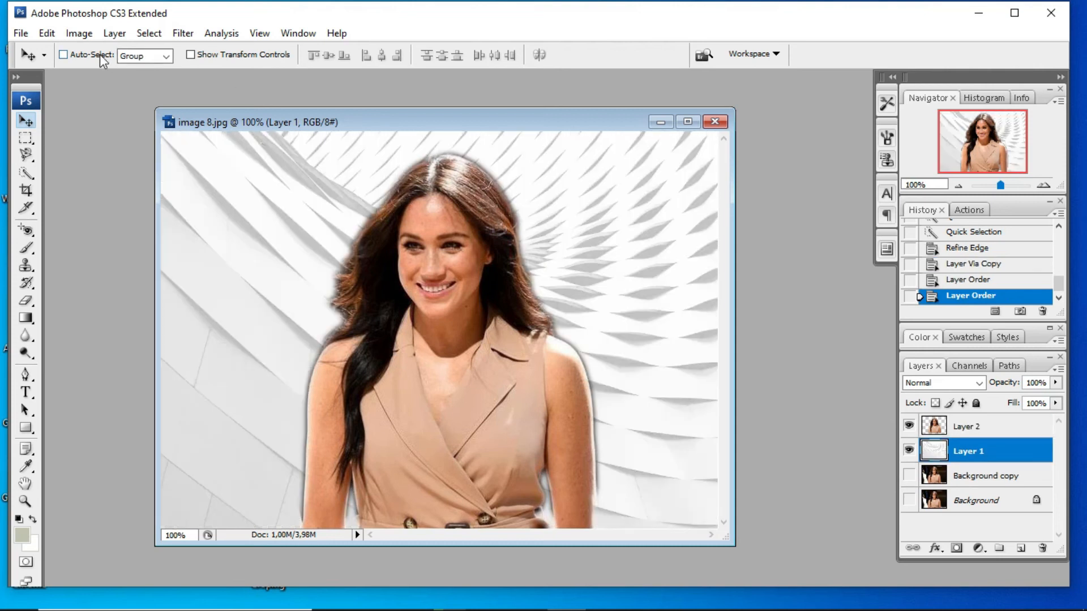
Save the composite in the Objek Croping folder as image 8edit in Photoshop PSD format, with layers and Maximize compatibility on.
click(20, 33)
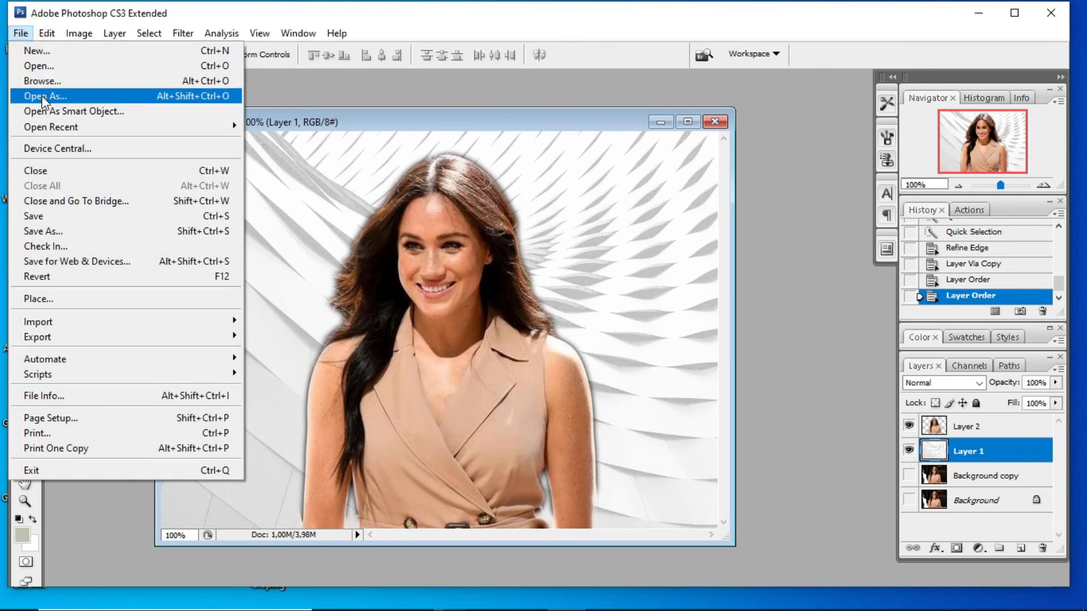
click(63, 219)
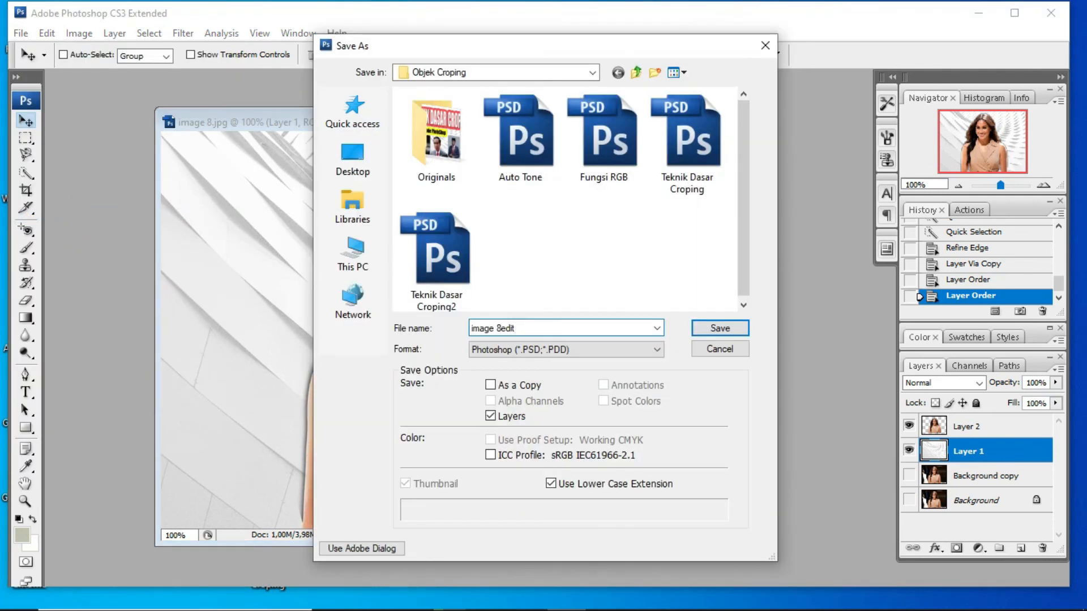
click(613, 348)
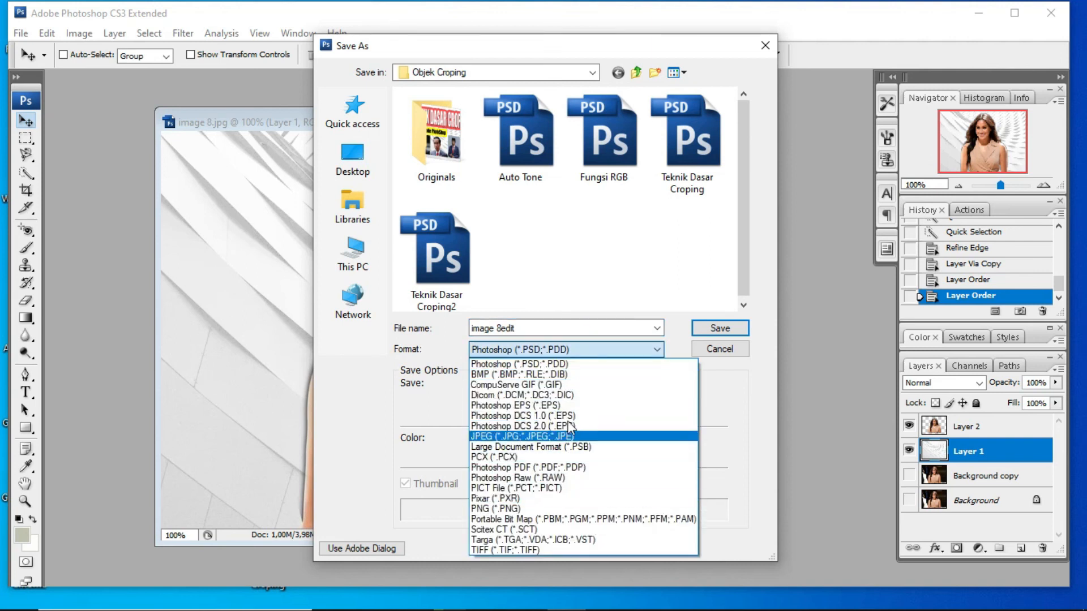
click(589, 351)
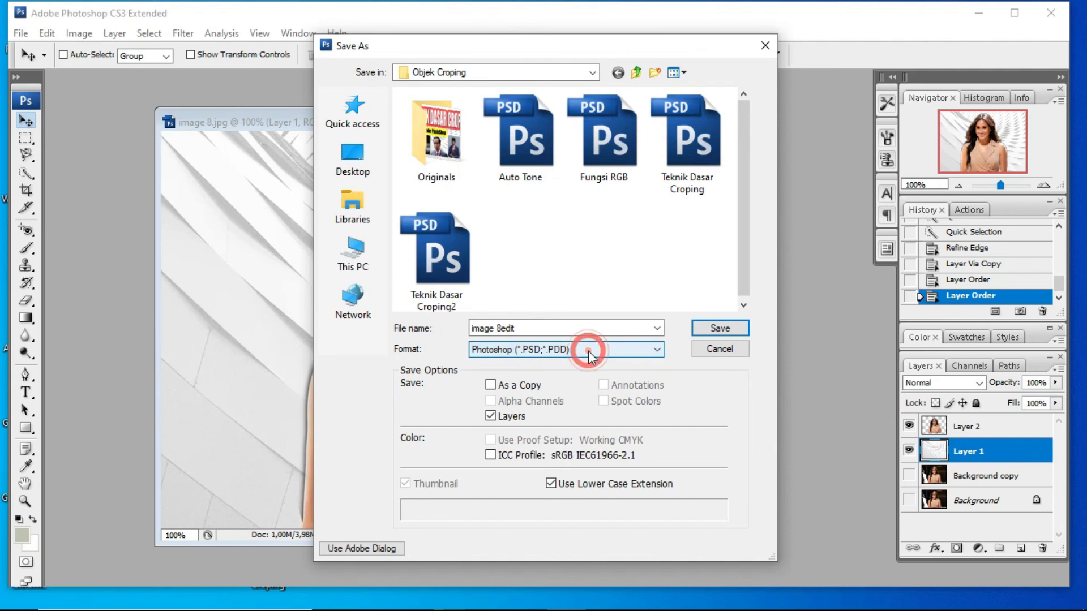
click(721, 330)
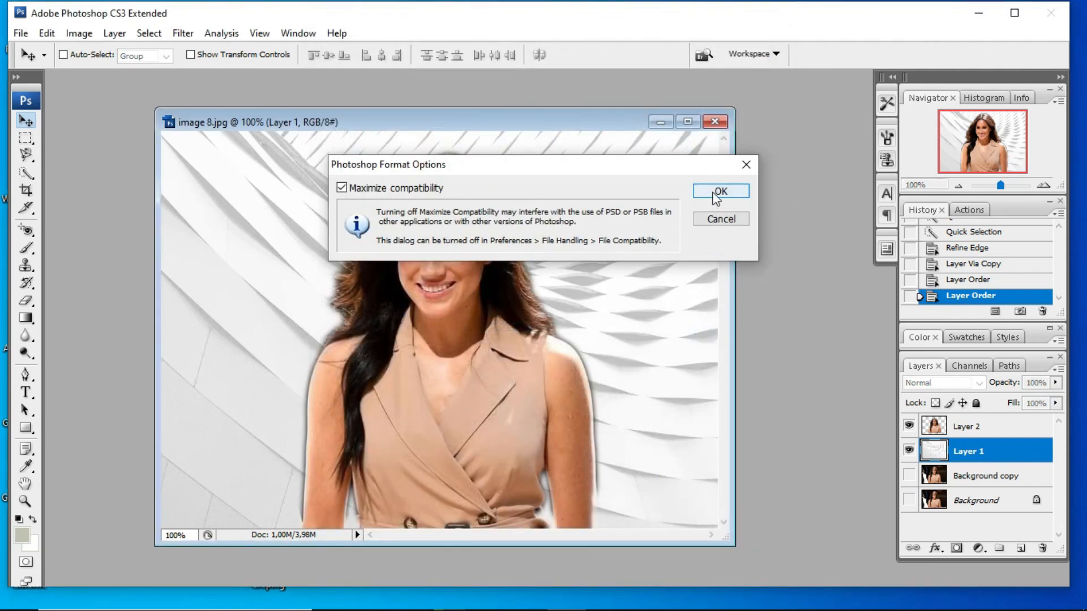
click(716, 194)
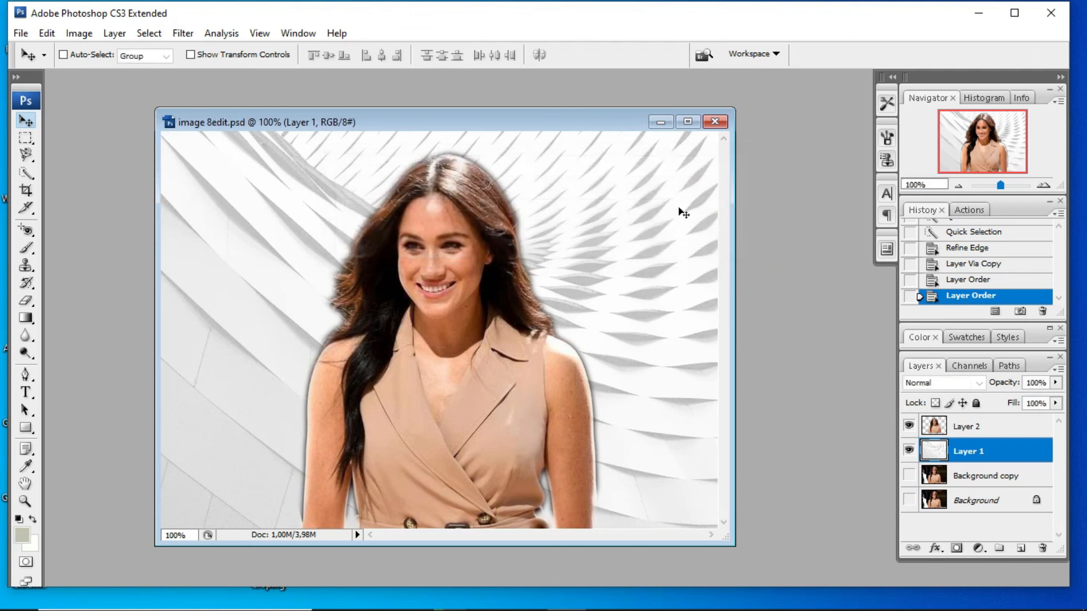